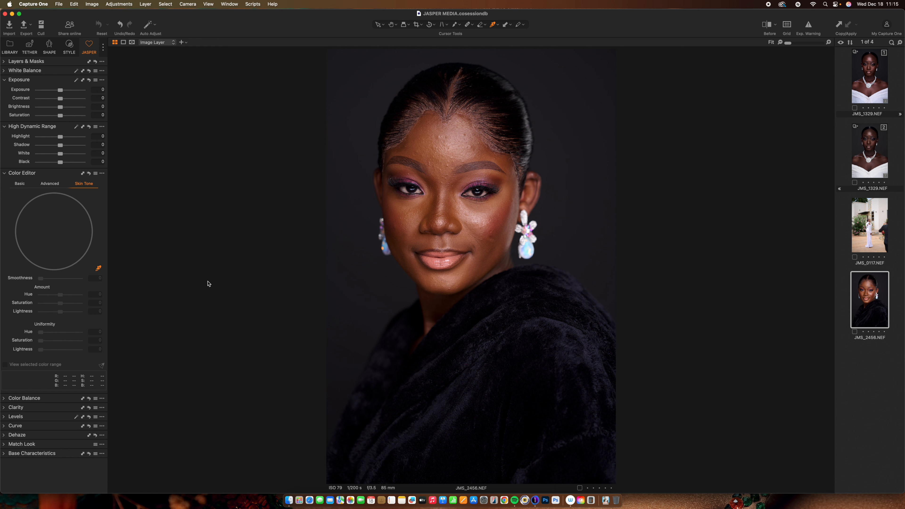
# - Raise the image's Contrast and Saturation to 2 each
pyautogui.click(5, 62)
pyautogui.click(5, 62)
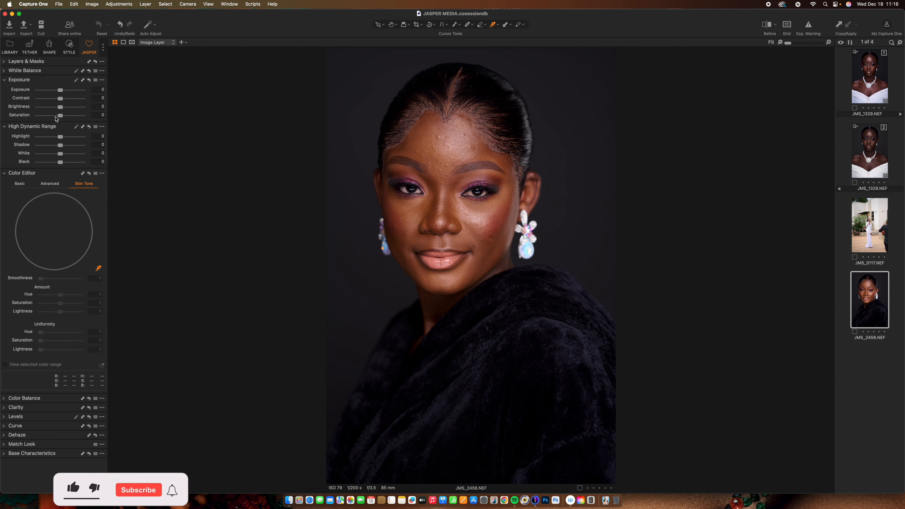
pyautogui.moveTo(60, 101); pyautogui.dragTo(62, 104)
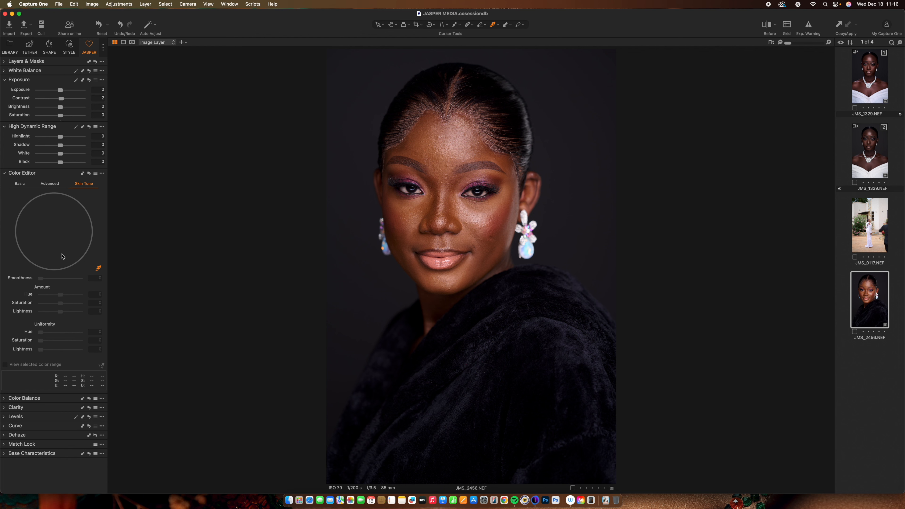
pyautogui.moveTo(61, 116); pyautogui.dragTo(61, 119)
# - Set Highlight to -67, White to -36 and Shadow to 3, checking the exposure warning and the before view
pyautogui.moveTo(60, 137); pyautogui.dragTo(54, 141)
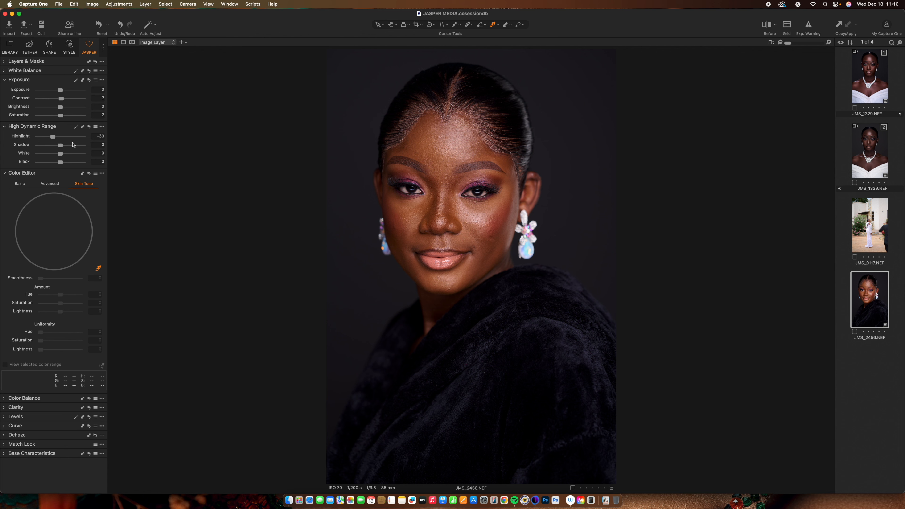
pyautogui.click(810, 26)
pyautogui.moveTo(53, 135); pyautogui.dragTo(54, 158)
pyautogui.click(809, 26)
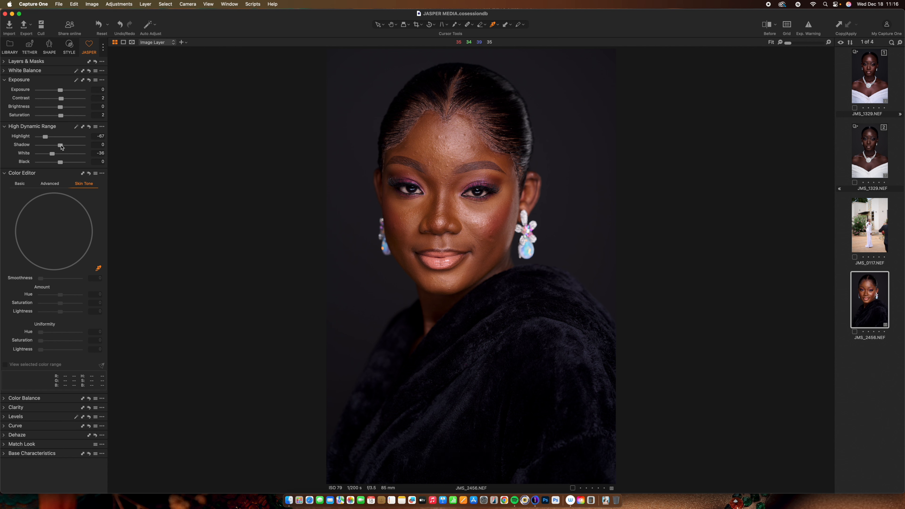
pyautogui.moveTo(61, 149); pyautogui.dragTo(62, 148)
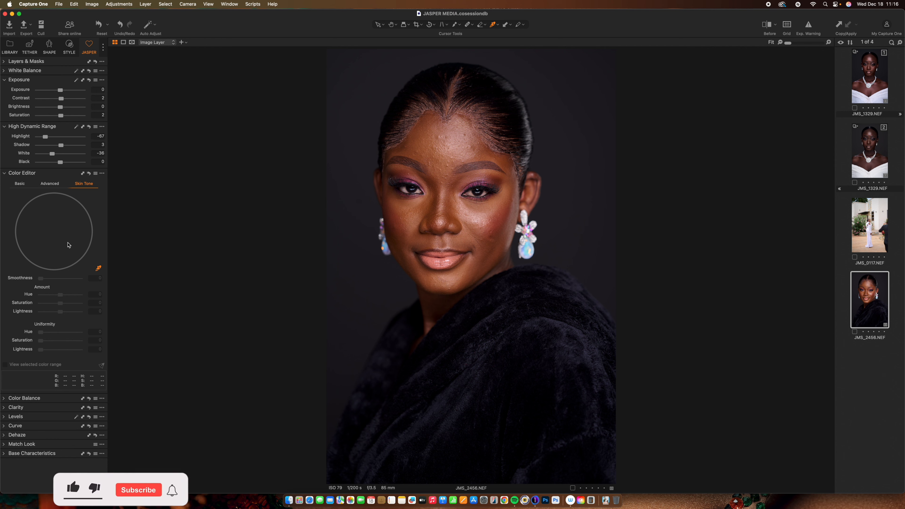
pyautogui.press('y')
pyautogui.press('y')
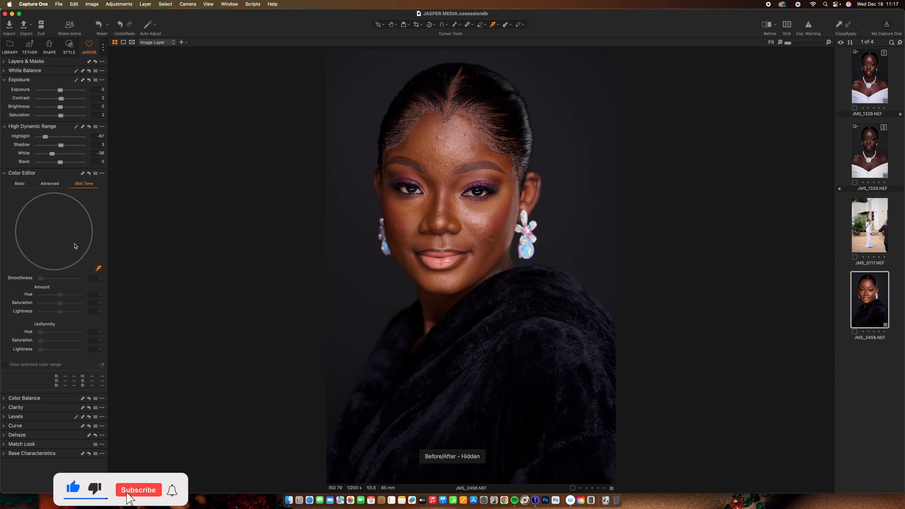
pyautogui.press('y')
pyautogui.press('y')
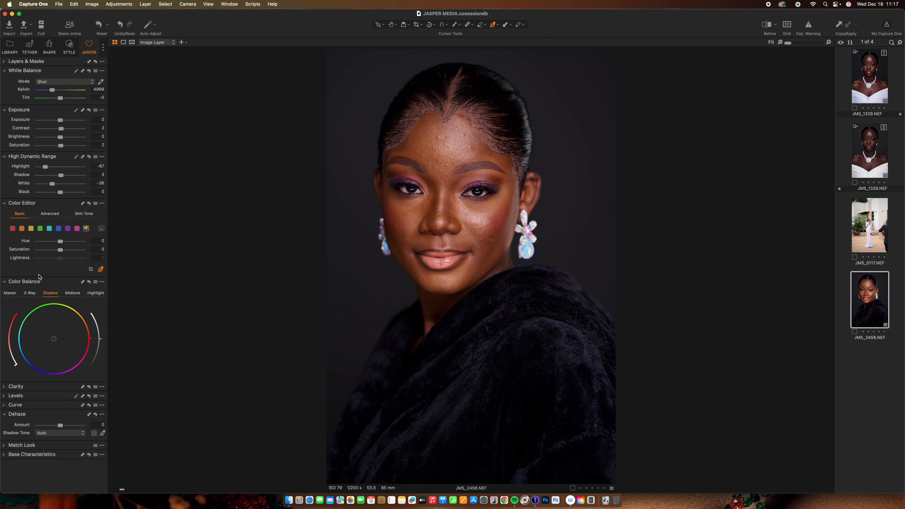
# - In Levels, set the white point to 238 and the black point to 3
pyautogui.click(4, 203)
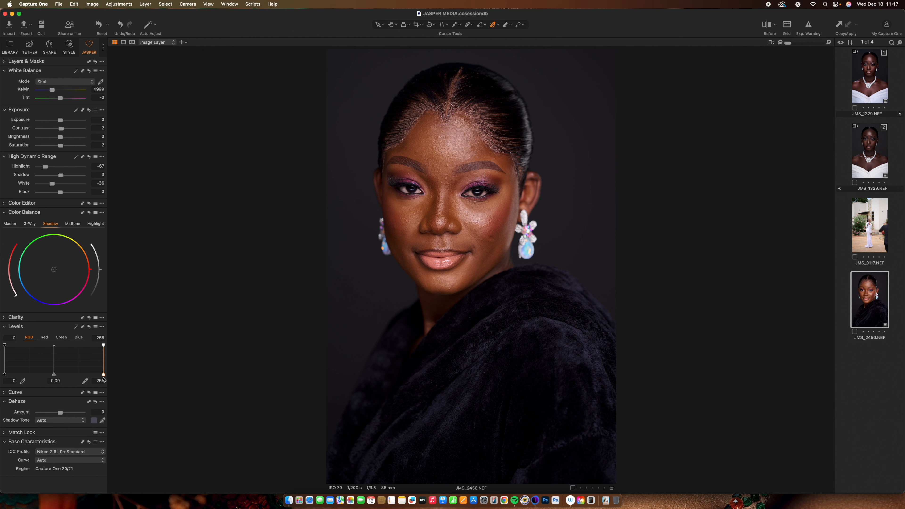
pyautogui.moveTo(103, 376); pyautogui.dragTo(96, 377)
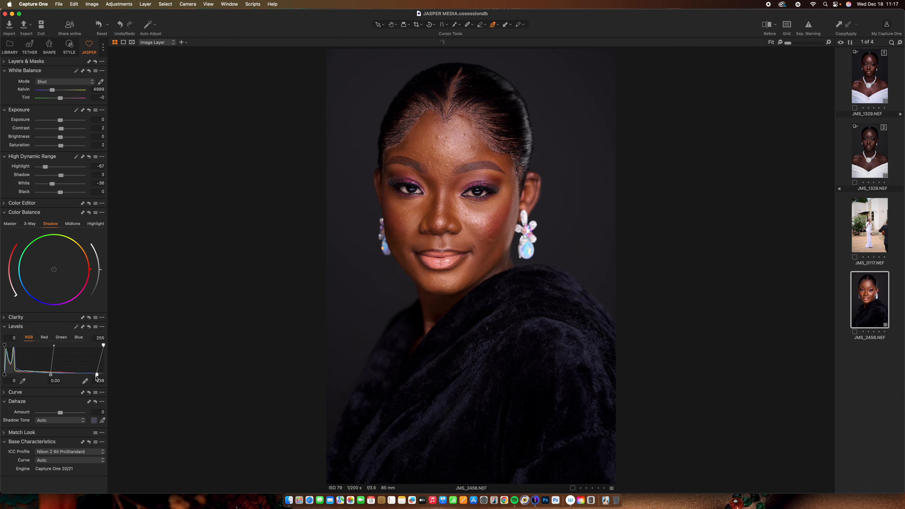
pyautogui.click(11, 381)
pyautogui.write('3')
pyautogui.press('Return')
pyautogui.press('y')
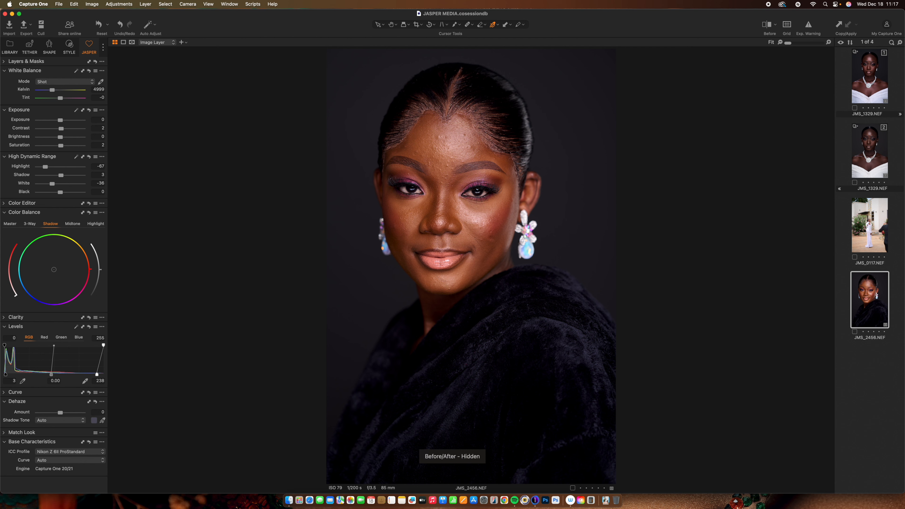
# - Set Clarity to 4 and compare the portrait with its before view
pyautogui.click(4, 327)
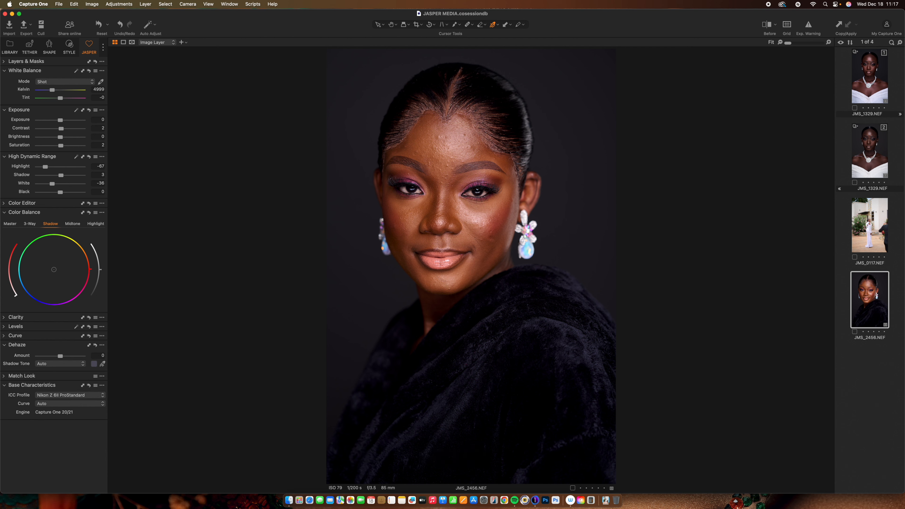
pyautogui.click(4, 318)
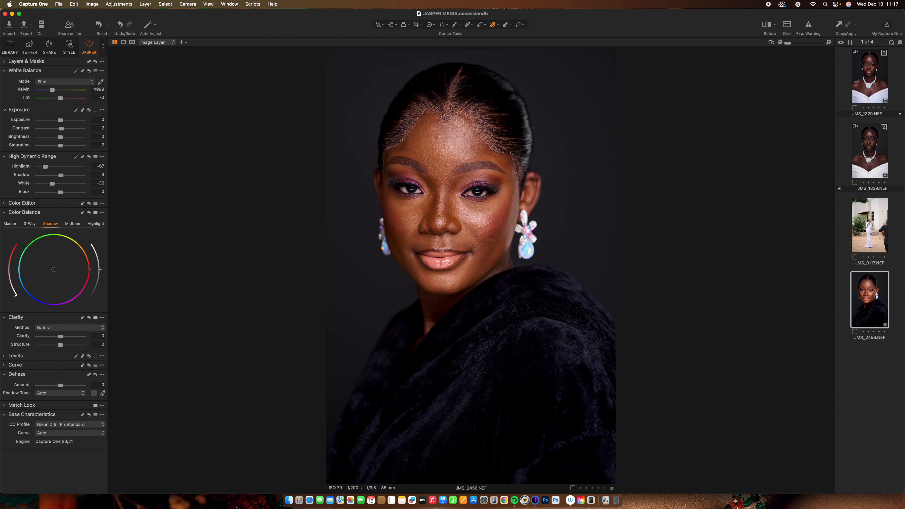
pyautogui.moveTo(60, 337); pyautogui.dragTo(62, 336)
pyautogui.press('y')
pyautogui.press('y')
pyautogui.press('y')
pyautogui.press('y')
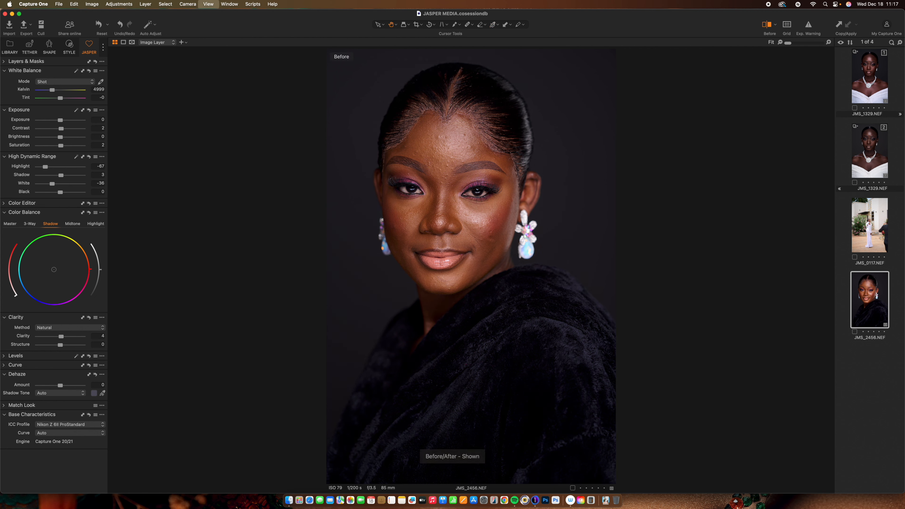
pyautogui.press('y')
pyautogui.press('y')
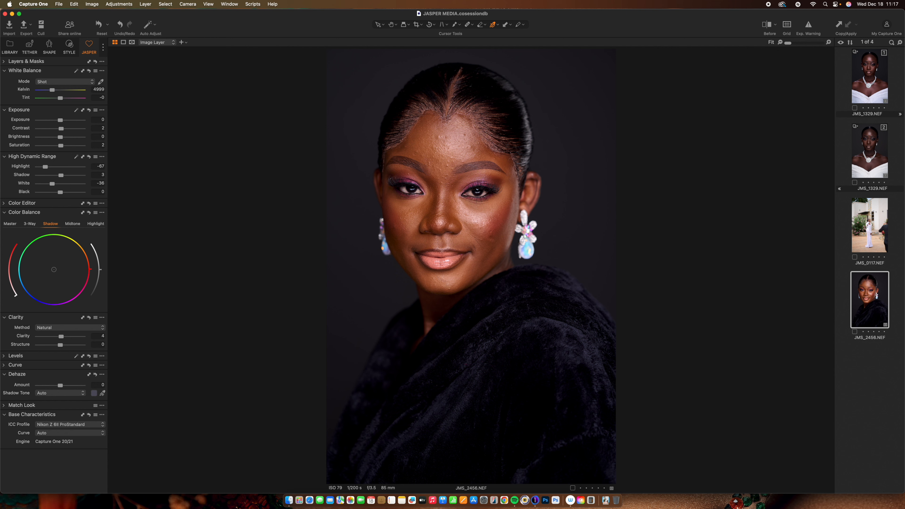
# - In the Color Editor, select the orange range and set its hue to -18.9 and saturation to -22.8
pyautogui.click(4, 213)
pyautogui.click(4, 203)
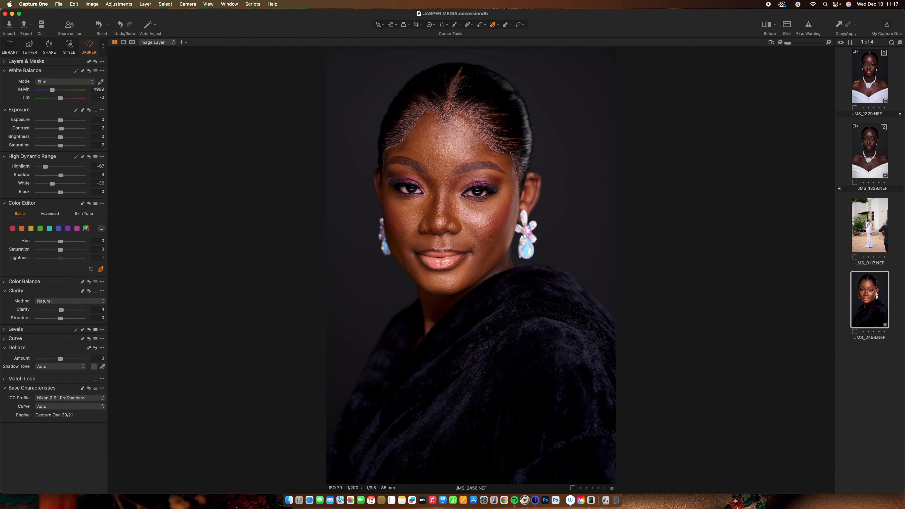
pyautogui.click(31, 228)
pyautogui.moveTo(56, 242); pyautogui.dragTo(47, 242)
pyautogui.moveTo(60, 250); pyautogui.dragTo(56, 250)
pyautogui.press('y')
pyautogui.press('y')
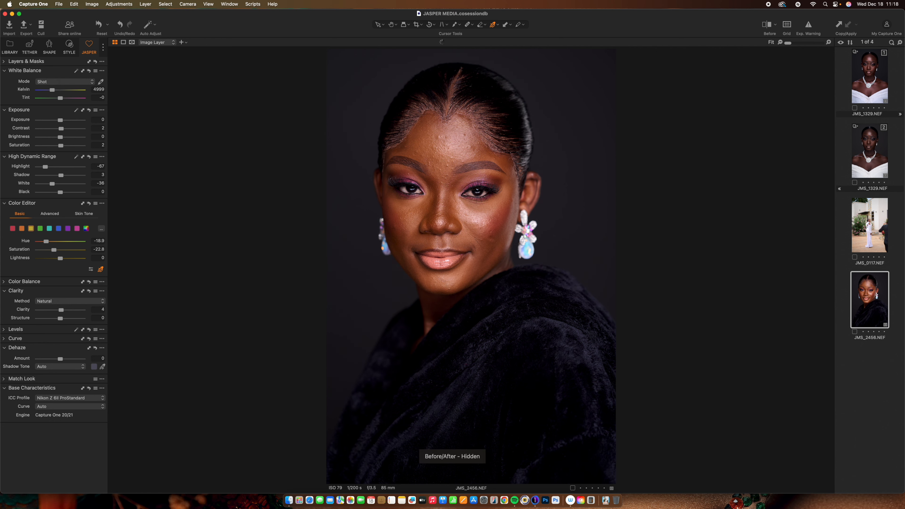
pyautogui.press('y')
pyautogui.press('y')
pyautogui.press('y')
pyautogui.press('y')
pyautogui.press('y')
# - In Skin Tone, pick the skin colour from the cheek and narrow the selected range
pyautogui.click(83, 214)
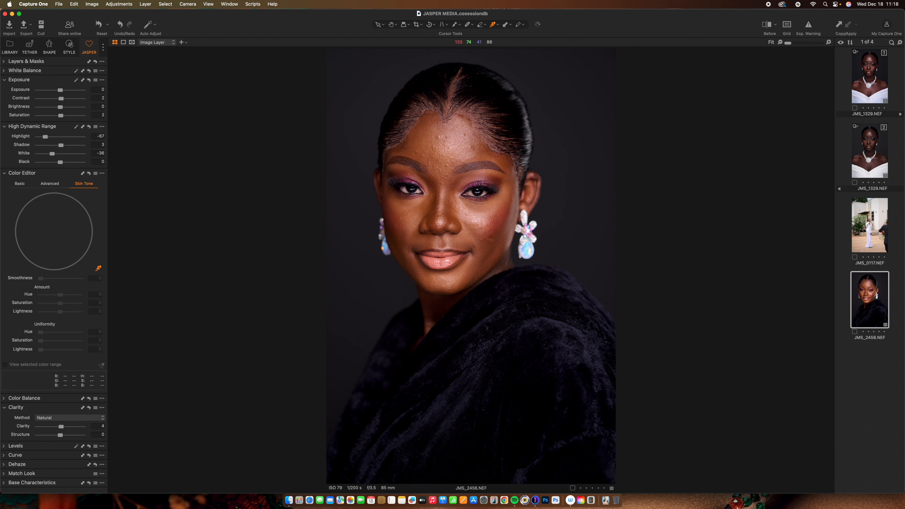
pyautogui.click(416, 223)
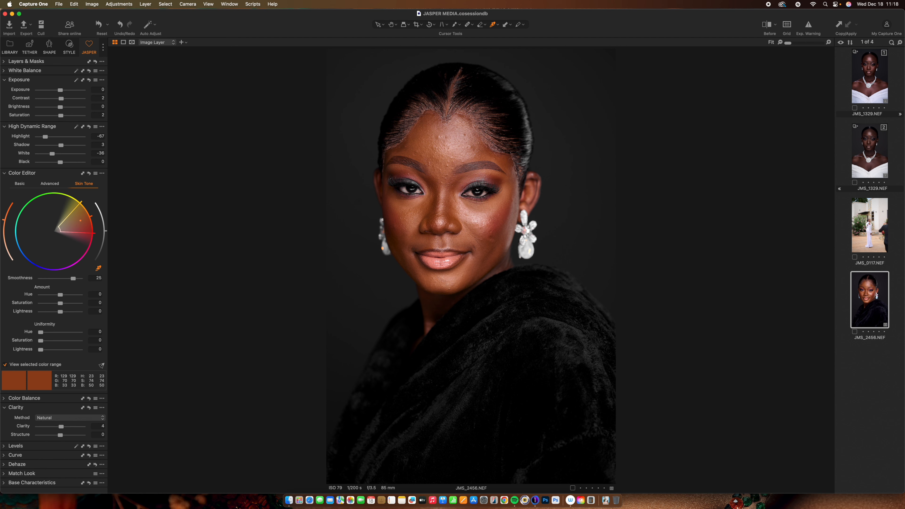
pyautogui.moveTo(95, 234); pyautogui.dragTo(92, 217)
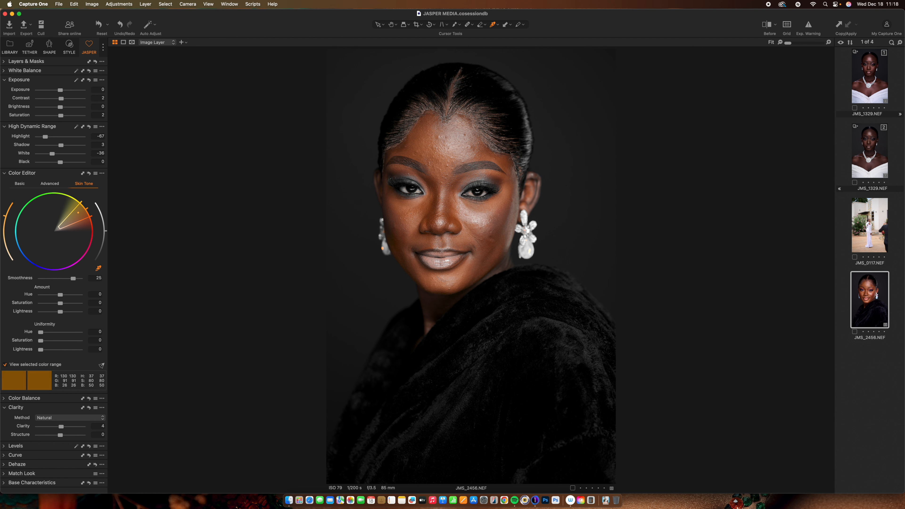
pyautogui.moveTo(92, 216); pyautogui.dragTo(88, 209)
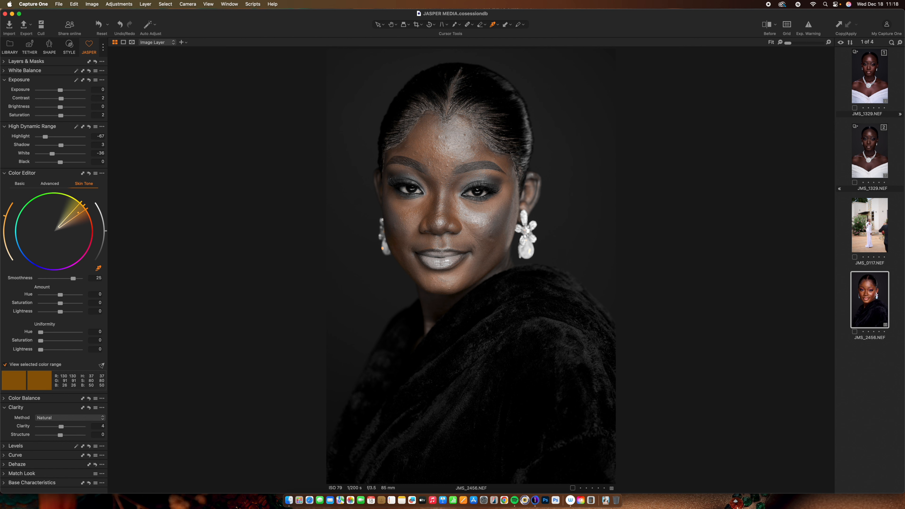
# - Set the skin tone Amount saturation to -11.7 and hue to -4.3
pyautogui.moveTo(60, 303); pyautogui.dragTo(55, 303)
pyautogui.moveTo(60, 295); pyautogui.dragTo(53, 295)
pyautogui.moveTo(48, 295); pyautogui.dragTo(46, 295)
pyautogui.moveTo(40, 295)
pyautogui.mouseDown()
pyautogui.moveTo(73, 295)
pyautogui.moveTo(43, 295)
pyautogui.mouseUp()
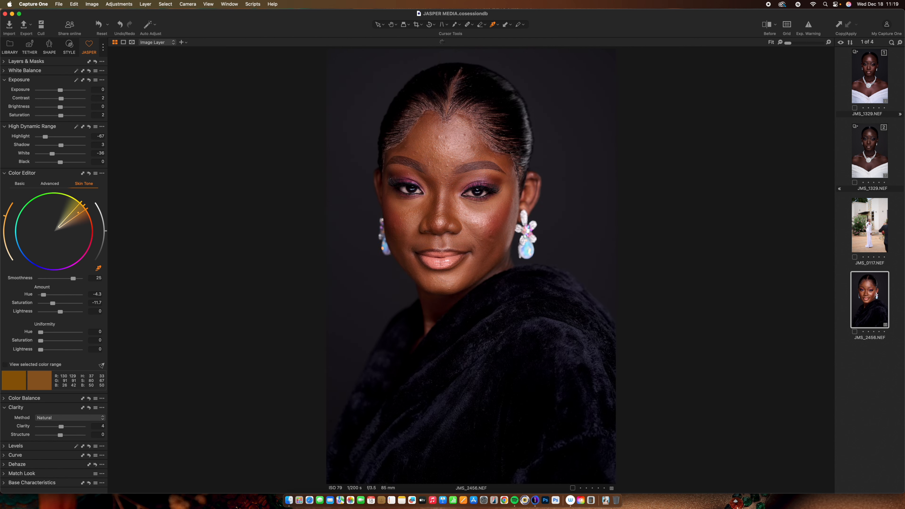
# - Compare the edited portrait with its before view
pyautogui.press('y')
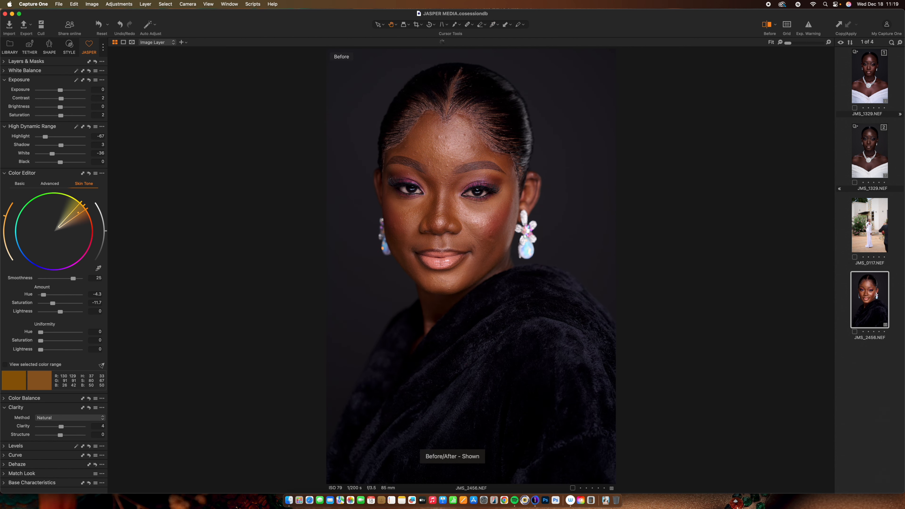
pyautogui.press('y')
pyautogui.press('y')
pyautogui.press('y')
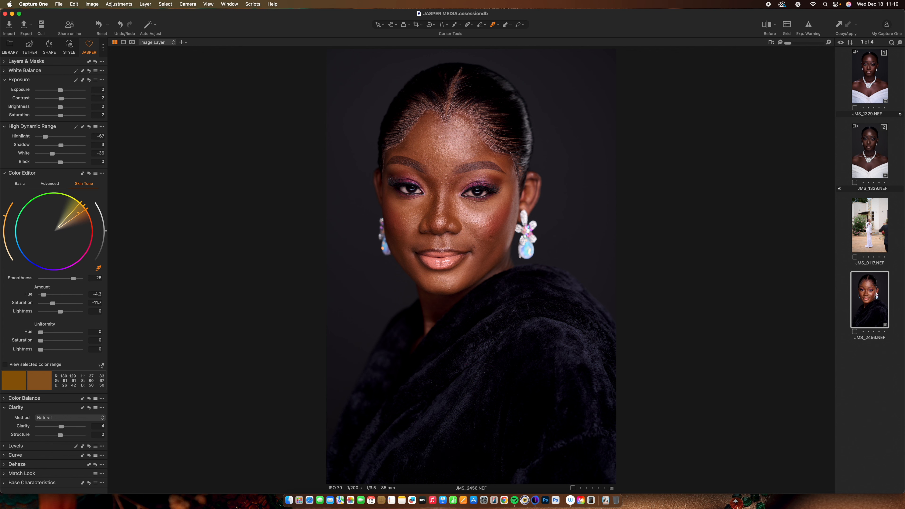
pyautogui.press('y')
pyautogui.press('y')
pyautogui.press('y')
pyautogui.press('y')
pyautogui.press('y')
pyautogui.press('y')
pyautogui.press('y')
pyautogui.press('y')
# - Create a new variant of JMS_2456.NEF
pyautogui.click(870, 152)
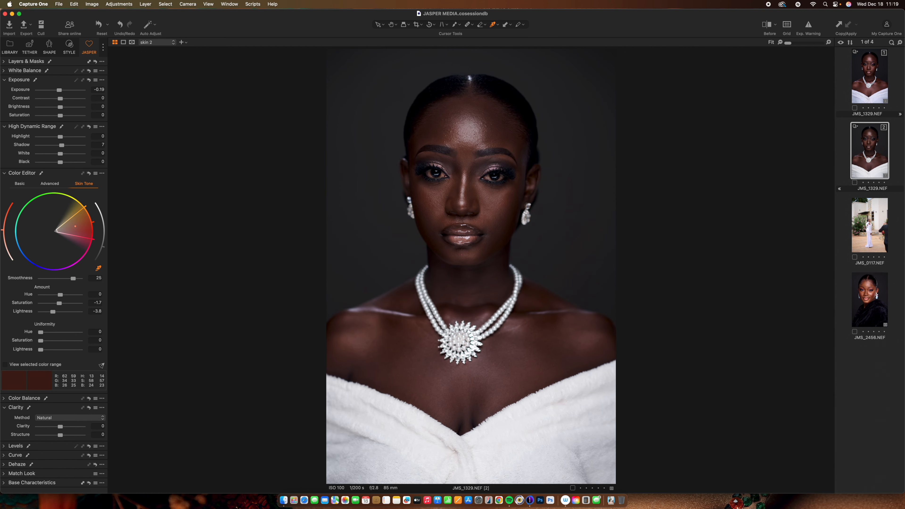
pyautogui.click(870, 300)
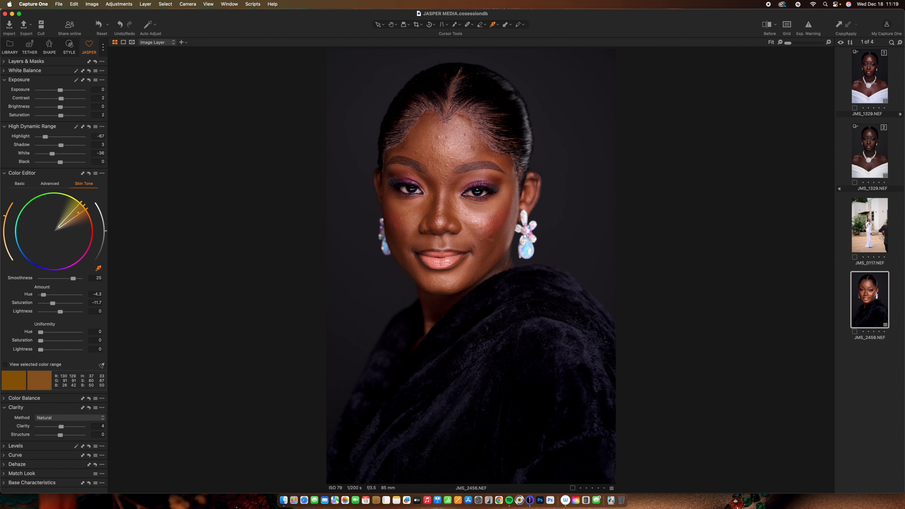
pyautogui.rightClick(870, 301)
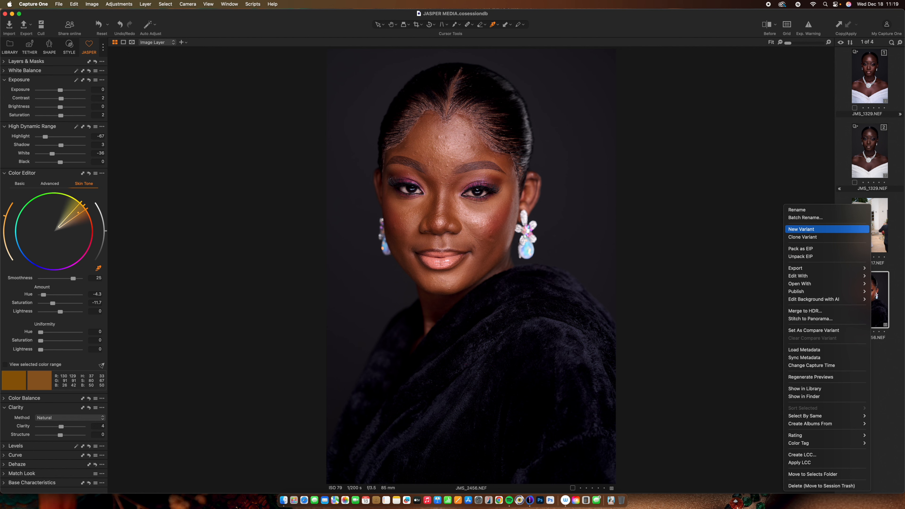
pyautogui.click(802, 228)
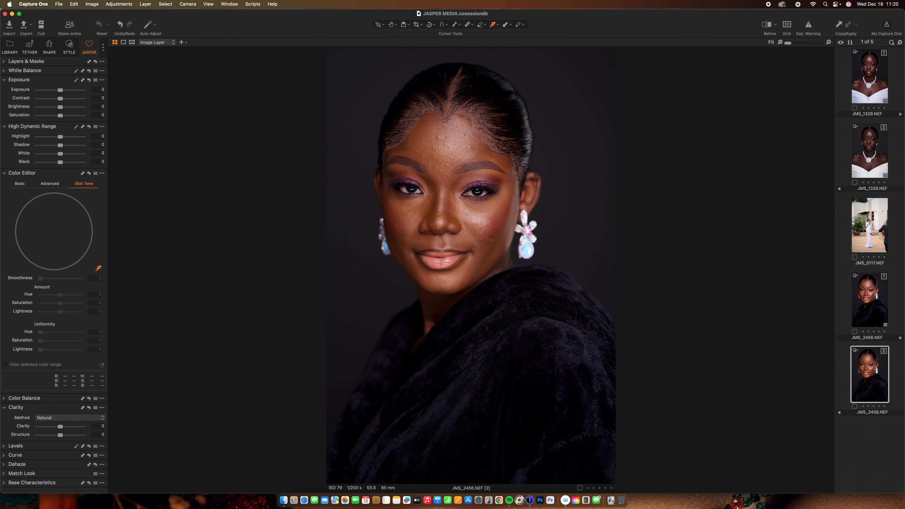
# - Set the variant's ICC profile to Leica M Monochrome Neutral
pyautogui.click(4, 174)
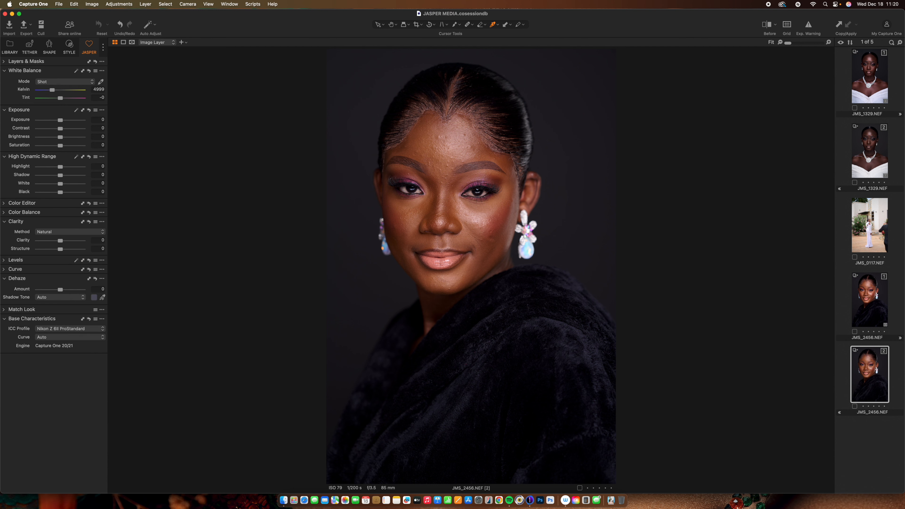
pyautogui.click(69, 328)
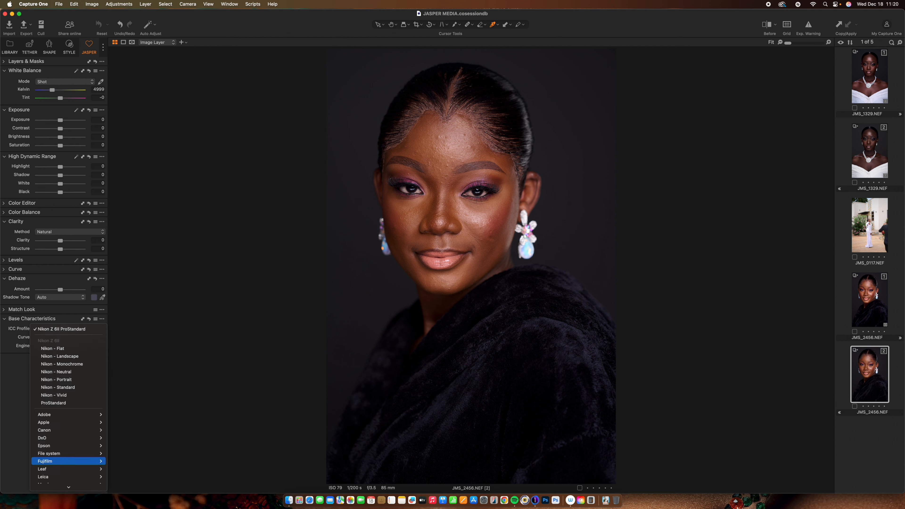
pyautogui.moveTo(54, 477)
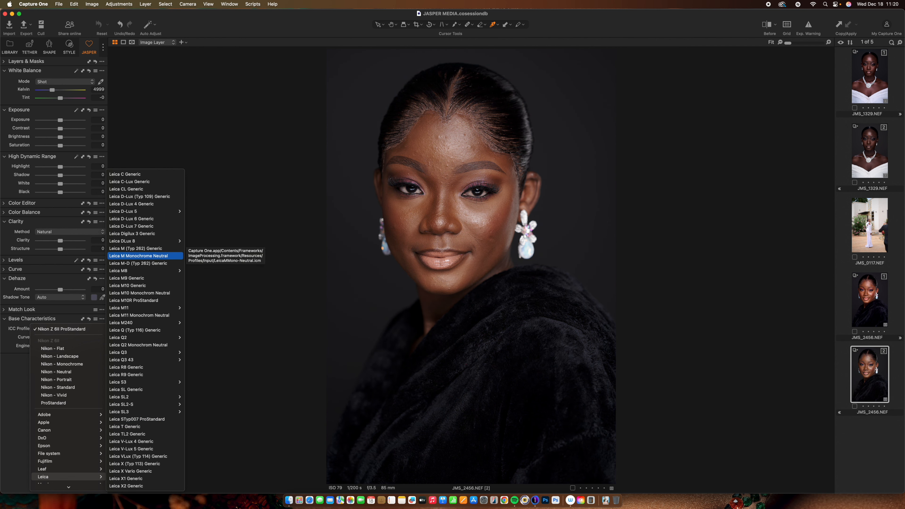
pyautogui.click(142, 256)
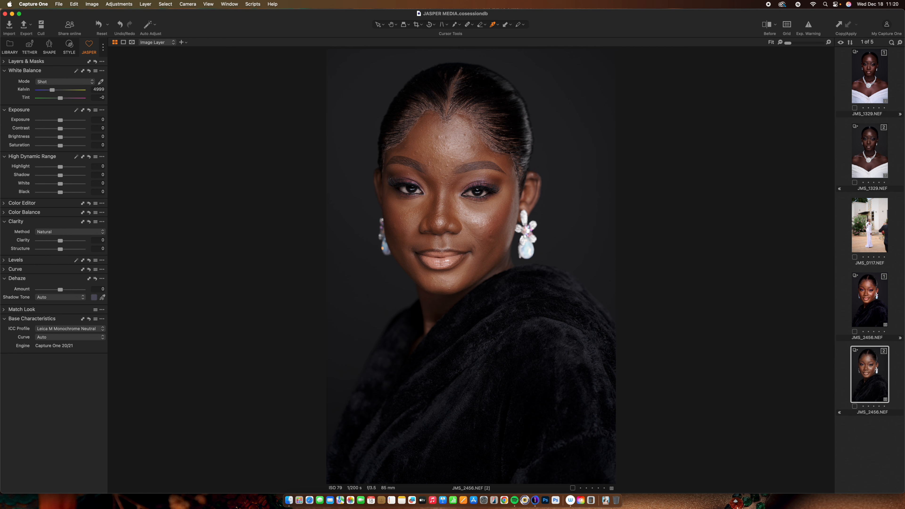
# - Add a new empty adjustment layer named Skin1
pyautogui.click(4, 61)
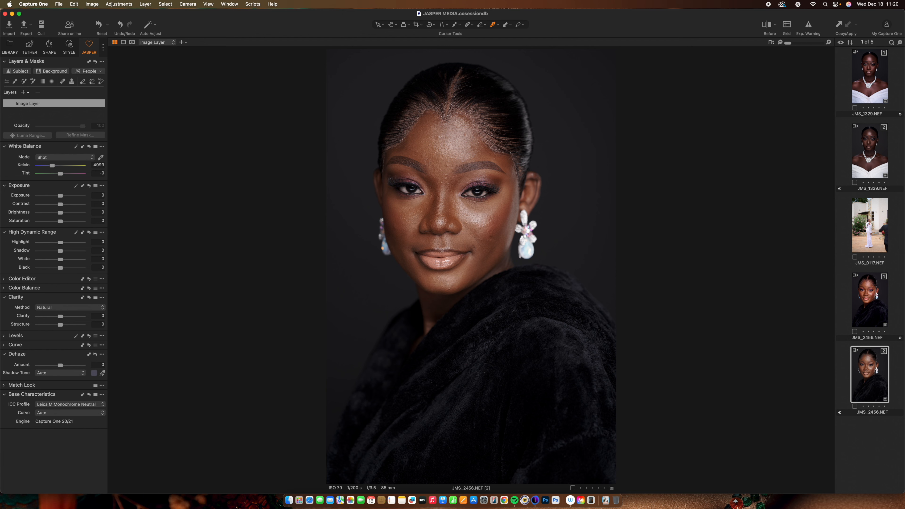
pyautogui.click(24, 92)
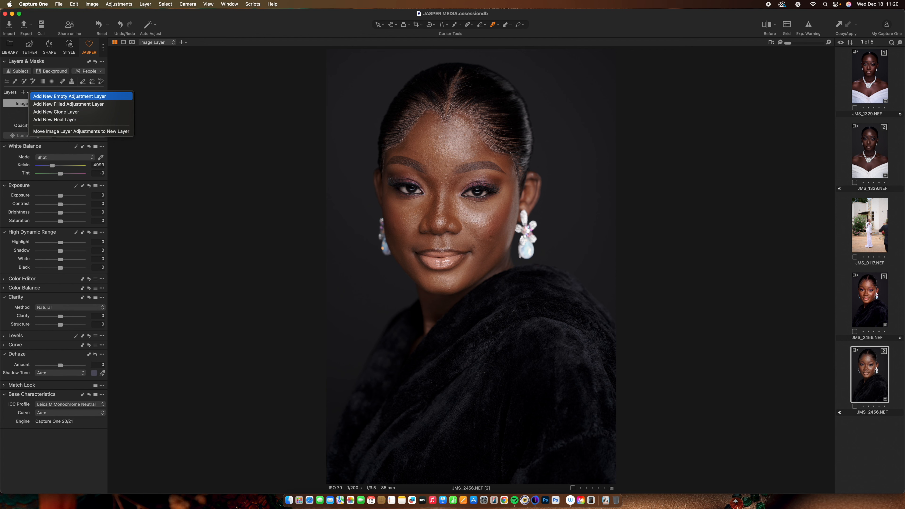
pyautogui.click(69, 96)
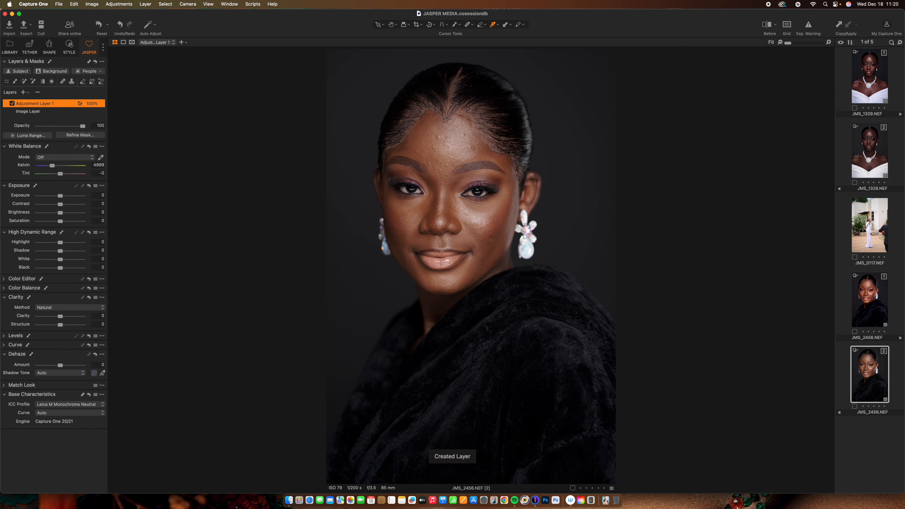
pyautogui.doubleClick(35, 104)
pyautogui.write('Skin')
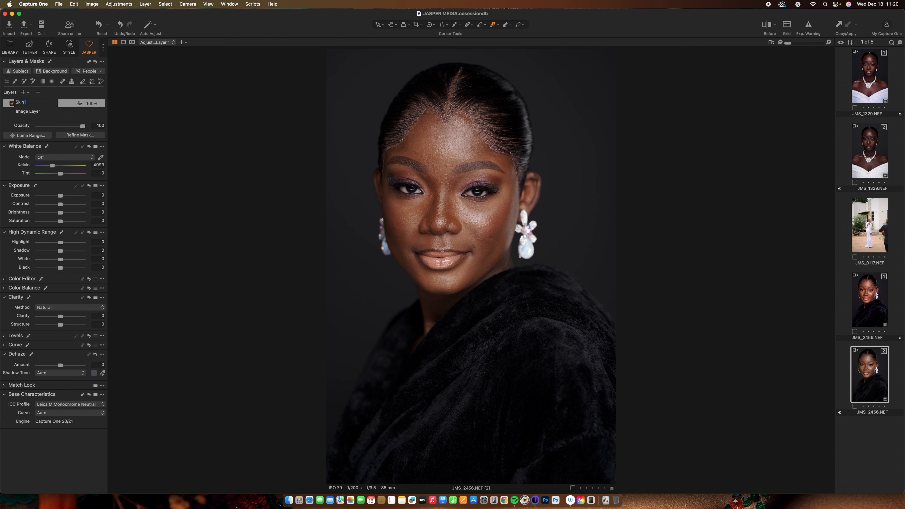
pyautogui.press('Return')
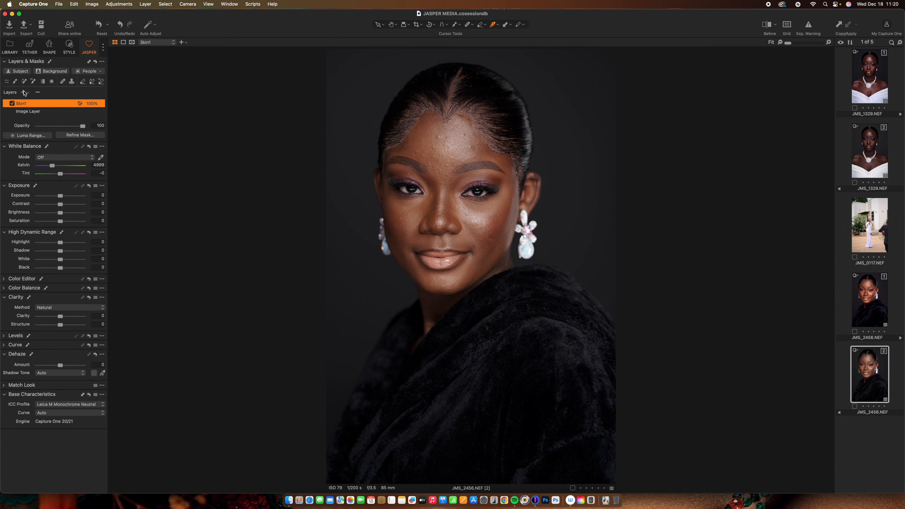
# - Mask the face and neck skin on the Skin1 layer and show the mask overlay
pyautogui.click(33, 81)
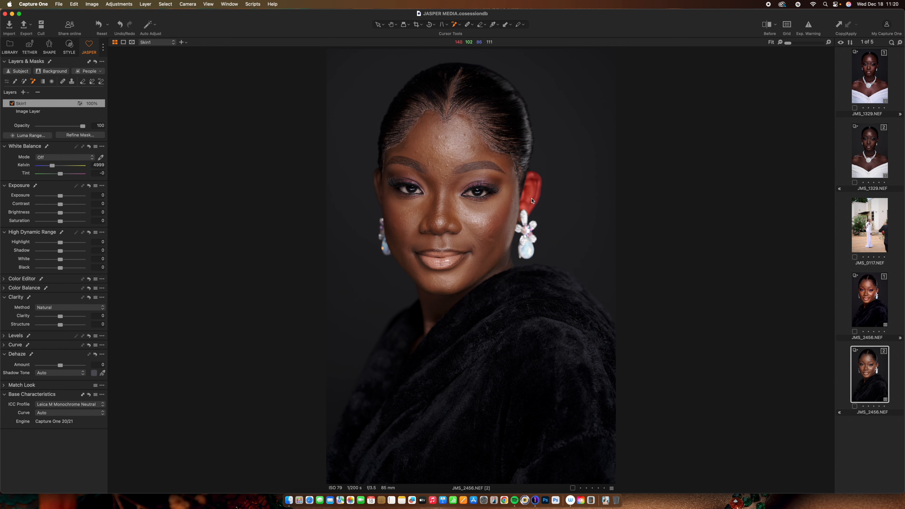
pyautogui.press('m')
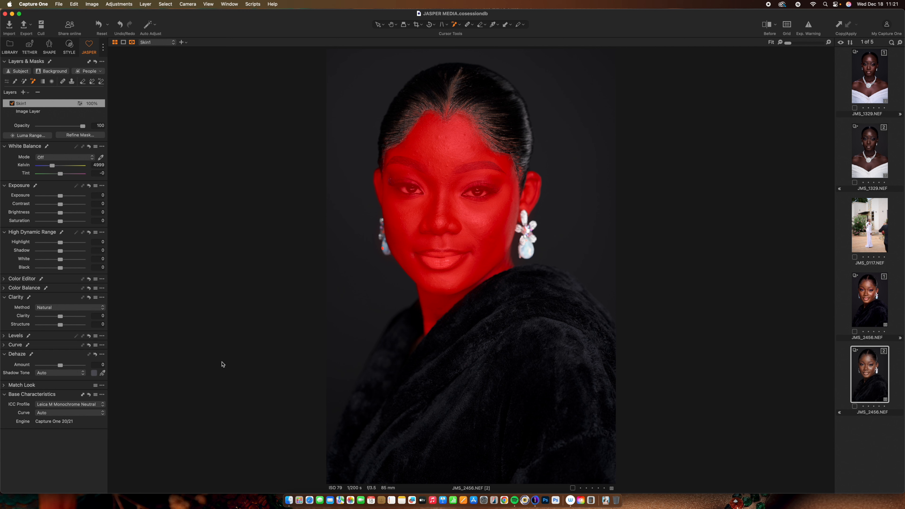
# - Hide the mask overlay and set Skin1's saturation to 41, contrast 6, highlight -33 and shadow 4
pyautogui.press('m')
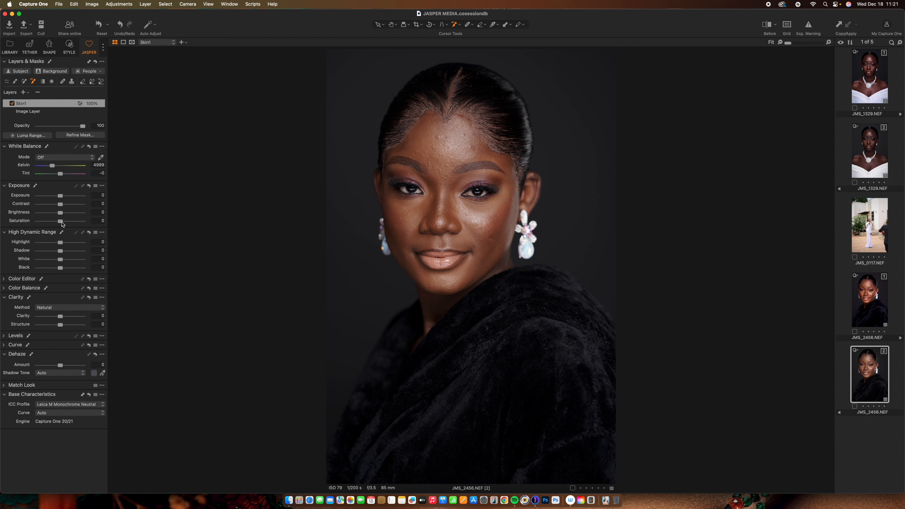
pyautogui.moveTo(62, 222); pyautogui.dragTo(72, 227)
pyautogui.moveTo(71, 221)
pyautogui.mouseDown()
pyautogui.moveTo(61, 205)
pyautogui.moveTo(66, 210)
pyautogui.mouseUp()
pyautogui.moveTo(59, 245); pyautogui.dragTo(52, 246)
pyautogui.moveTo(60, 251); pyautogui.dragTo(62, 254)
# - Set the Skin1 Levels white point to 239 and the black point to 3
pyautogui.click(5, 336)
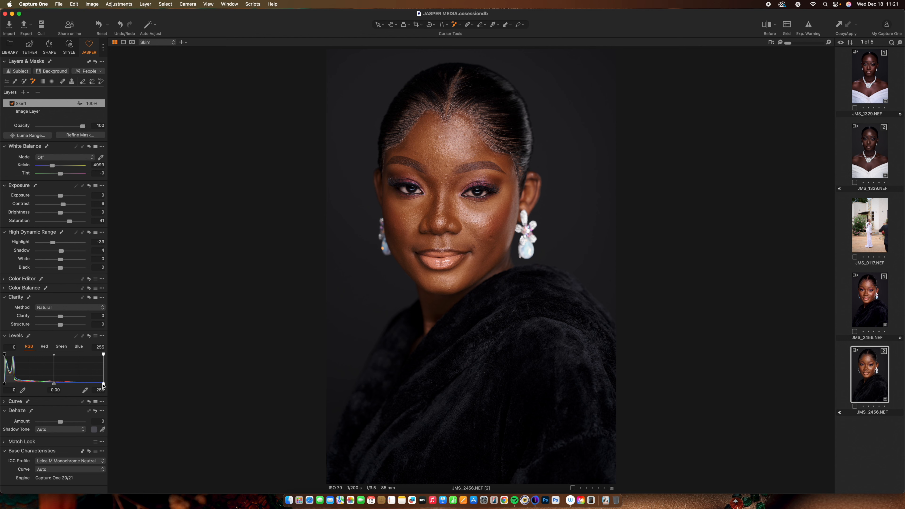
pyautogui.moveTo(104, 384); pyautogui.dragTo(97, 384)
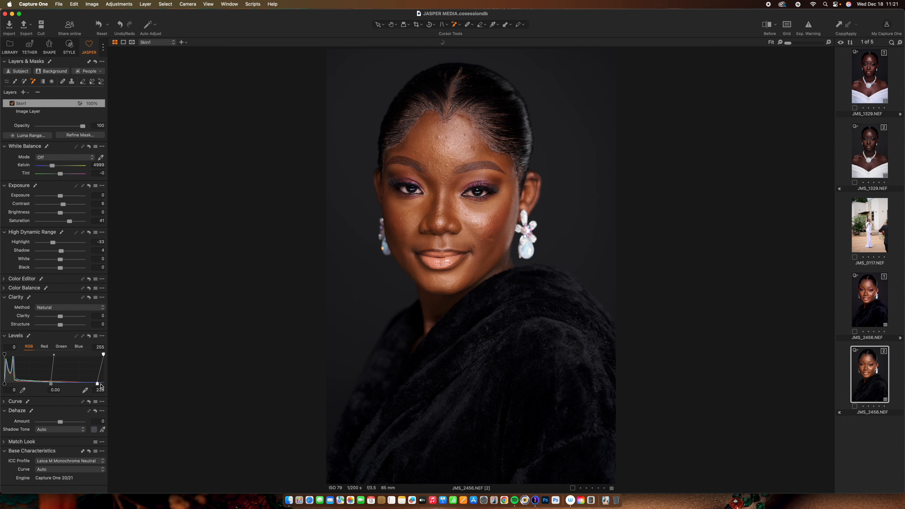
pyautogui.click(10, 390)
pyautogui.write('3')
pyautogui.press('Return')
# - Raise Skin1's exposure to 0.09 and set the white balance to 4854 K
pyautogui.moveTo(60, 196); pyautogui.dragTo(61, 196)
pyautogui.moveTo(52, 166); pyautogui.dragTo(52, 166)
pyautogui.moveTo(51, 166); pyautogui.dragTo(51, 166)
# - Toggle the before/after view to compare the skin adjustments with the original
pyautogui.press('y')
pyautogui.press('y')
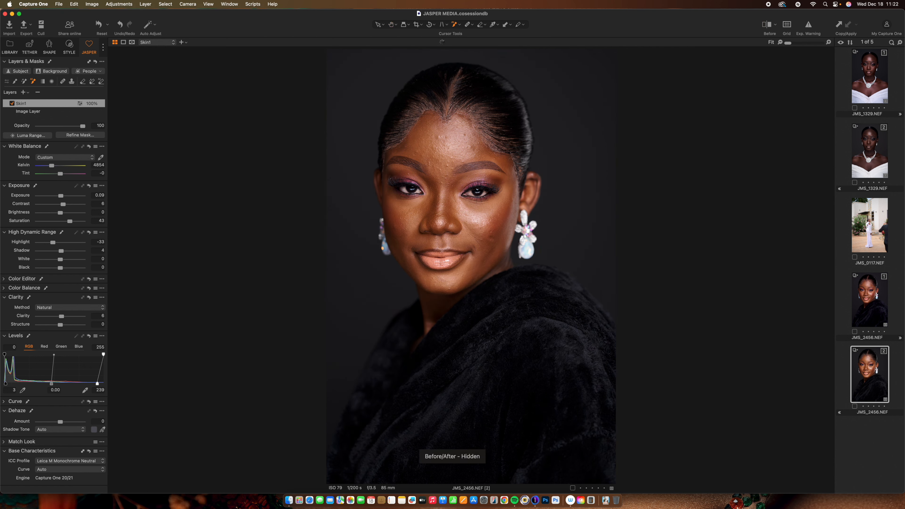
pyautogui.press('y')
pyautogui.press('y')
pyautogui.press('y')
pyautogui.press('y')
pyautogui.press('y')
pyautogui.press('y')
pyautogui.press('y')
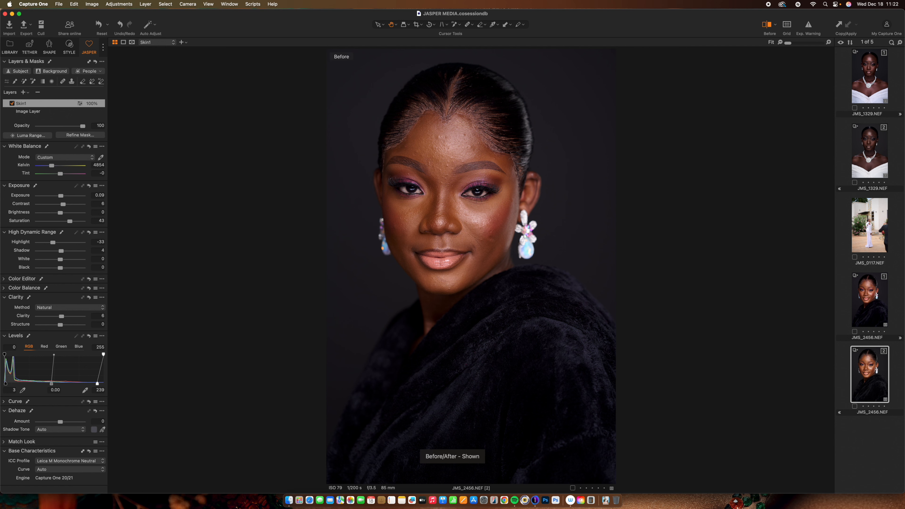
pyautogui.press('y')
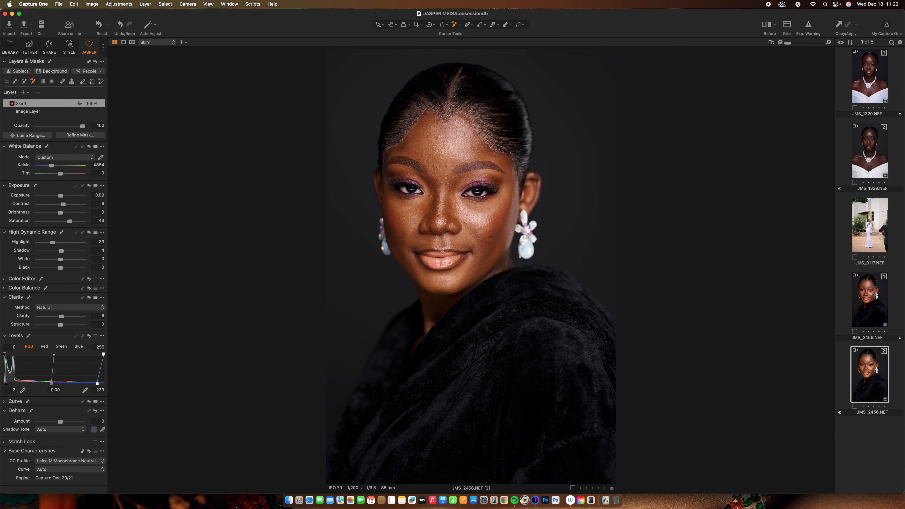
# - Compare both JMS_2456 variants and switch between the portrait and the JMS_0117.NEF image
pyautogui.keyDown('super'); pyautogui.click(870, 300); pyautogui.keyUp('super')
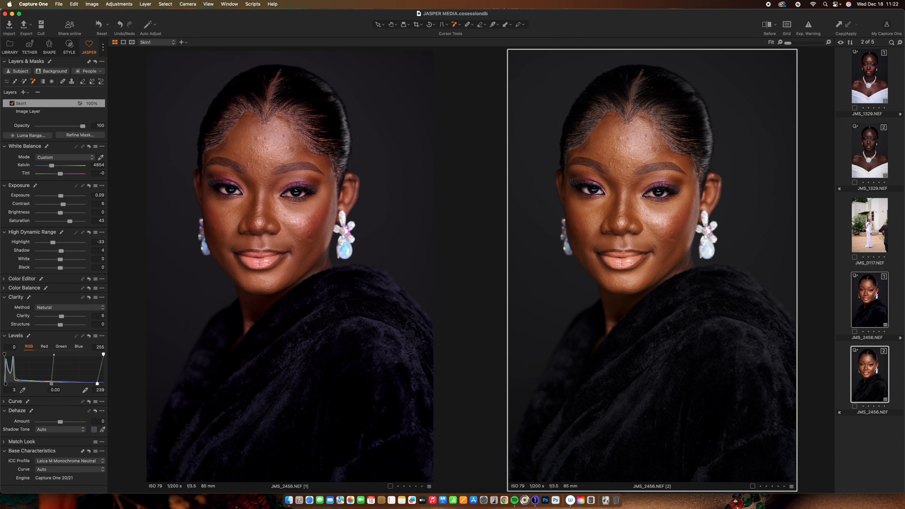
pyautogui.press('h')
pyautogui.click(870, 451)
pyautogui.click(870, 225)
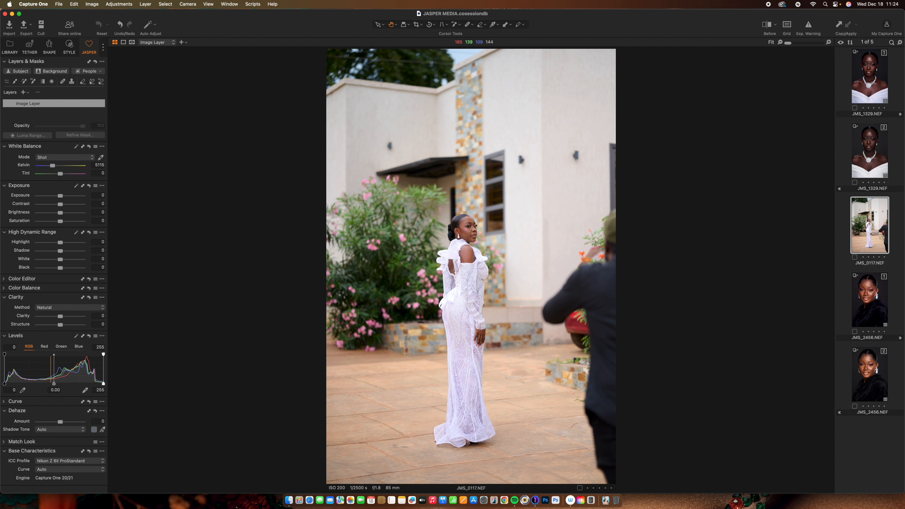
pyautogui.click(870, 374)
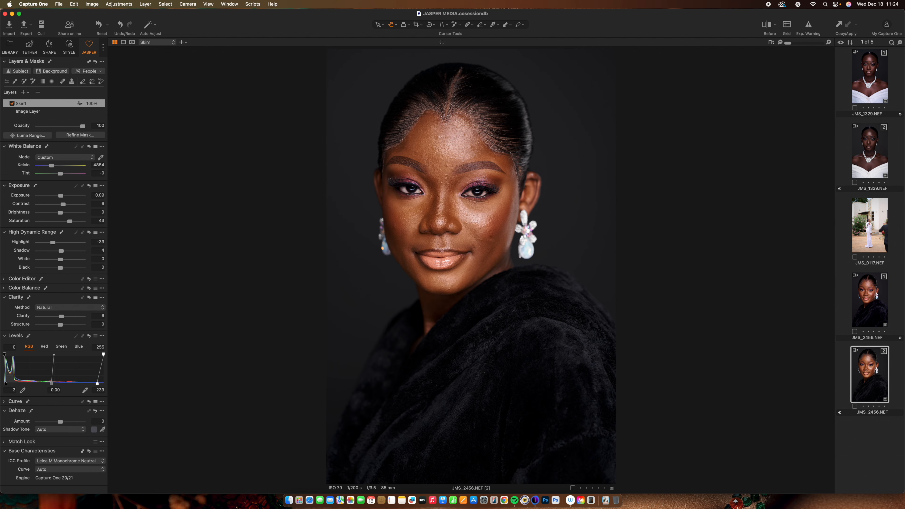
pyautogui.click(870, 225)
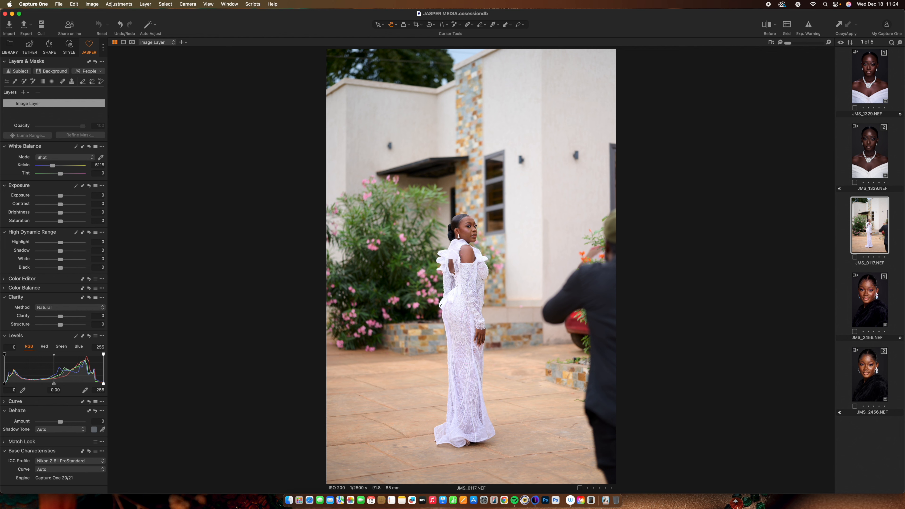
pyautogui.click(869, 374)
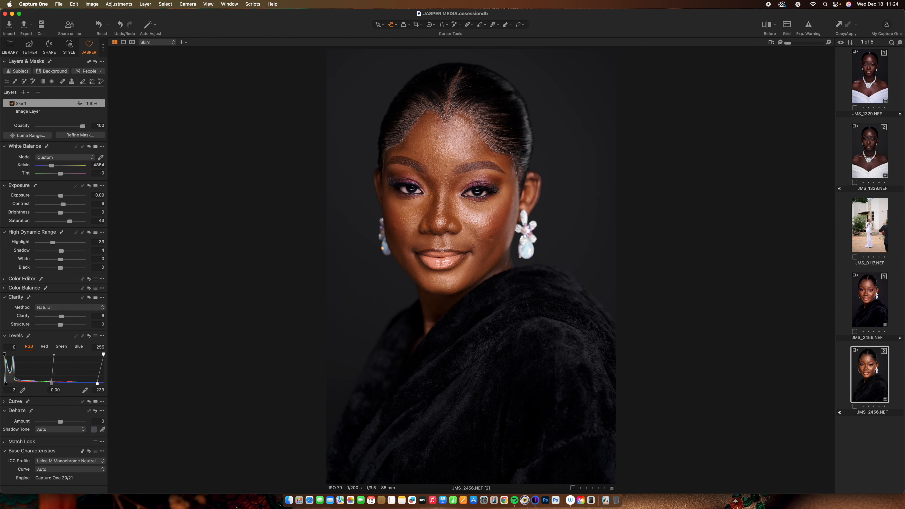
# - Copy the adjustments from the monochrome portrait variant and paste them onto JMS_0117.NEF
pyautogui.press('super+shift+c')
pyautogui.click(870, 225)
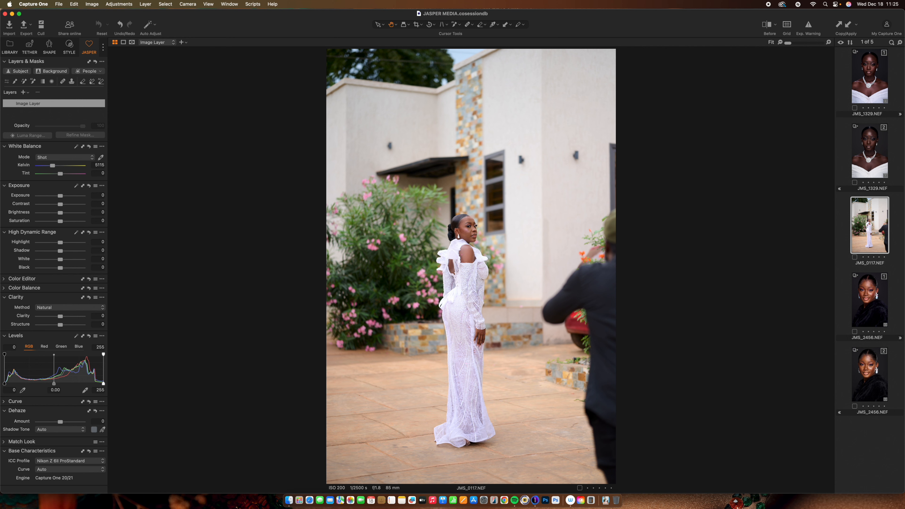
pyautogui.press('super+shift+v')
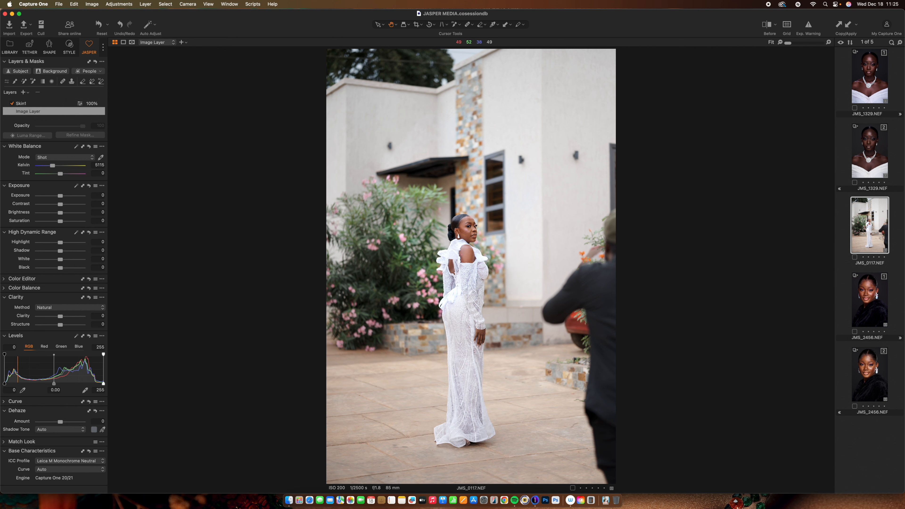
# - Clear the pasted mask on the Skin1 layer of JMS_0117.NEF
pyautogui.click(47, 103)
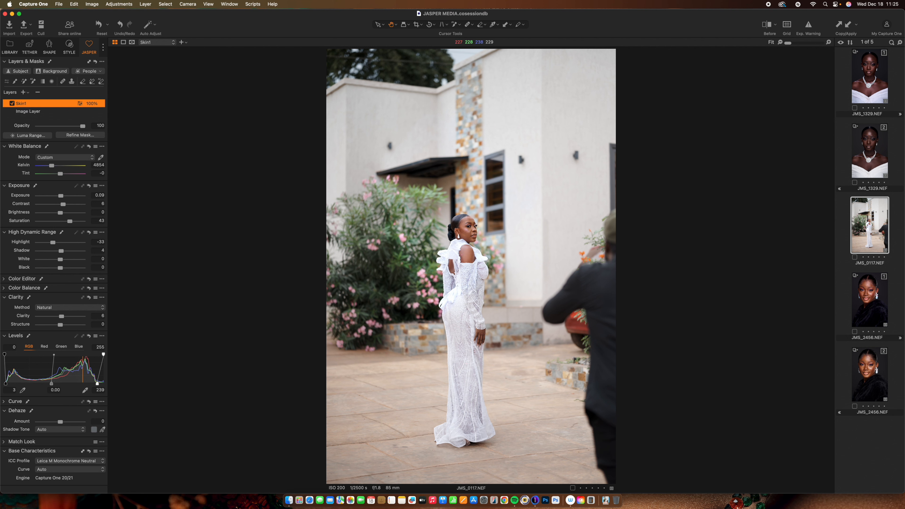
pyautogui.press('m')
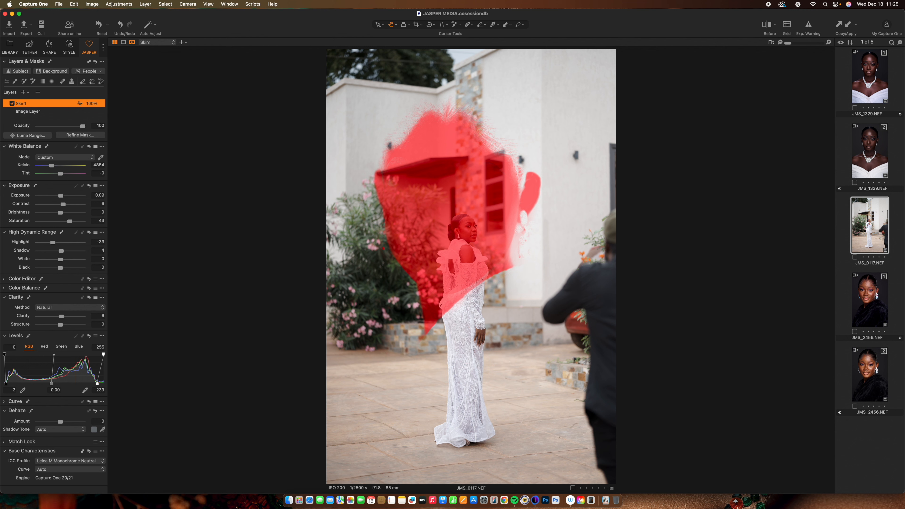
pyautogui.rightClick(62, 103)
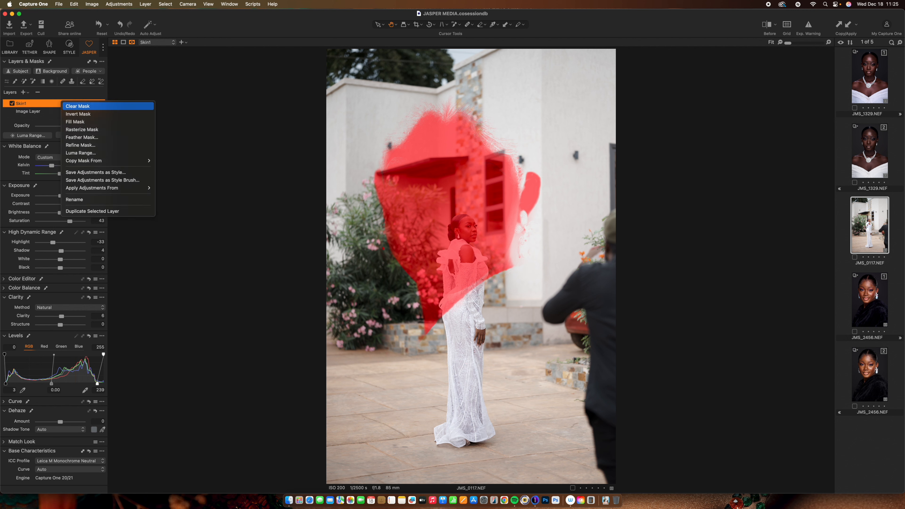
pyautogui.click(78, 106)
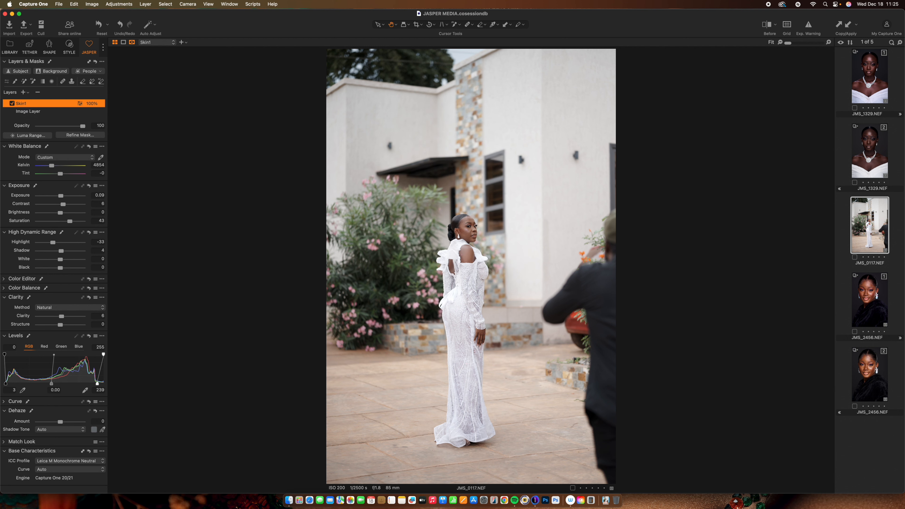
# - Mask the woman's face, shoulders and hand on the Skin1 layer, then hide the mask overlay
pyautogui.click(32, 81)
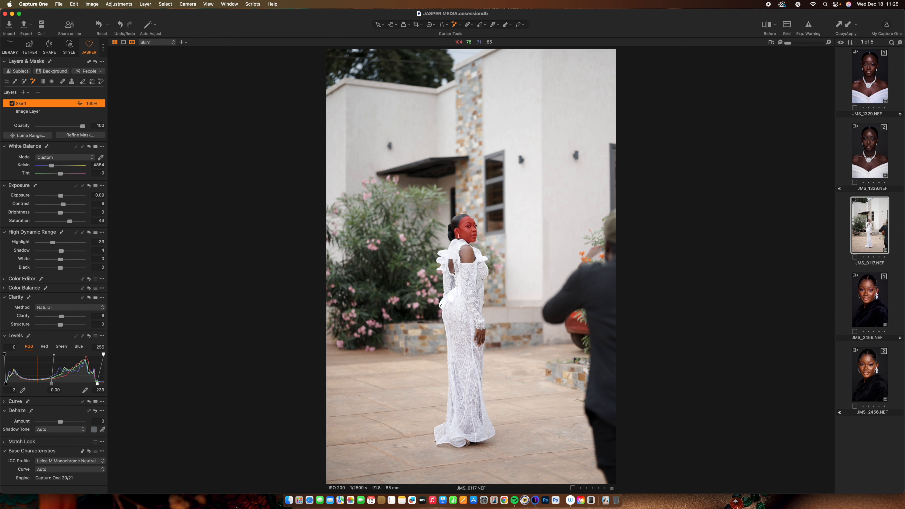
pyautogui.click(465, 230)
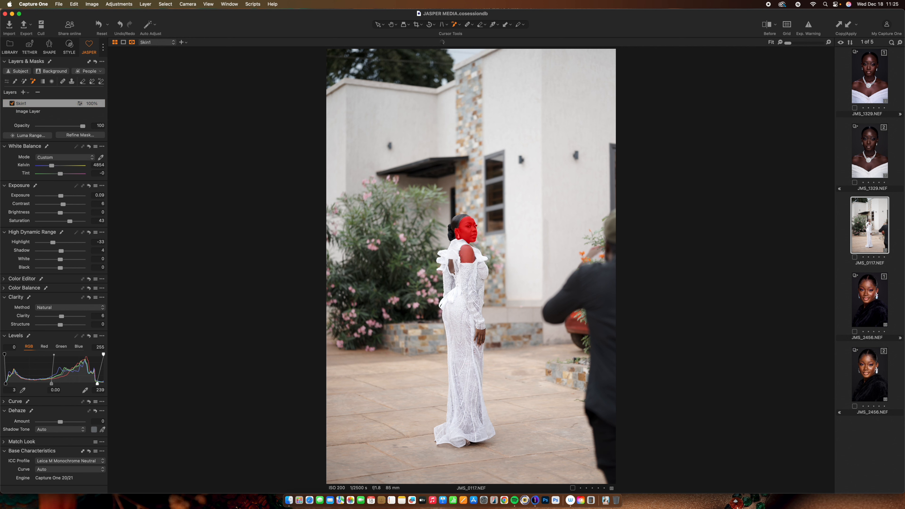
pyautogui.click(465, 254)
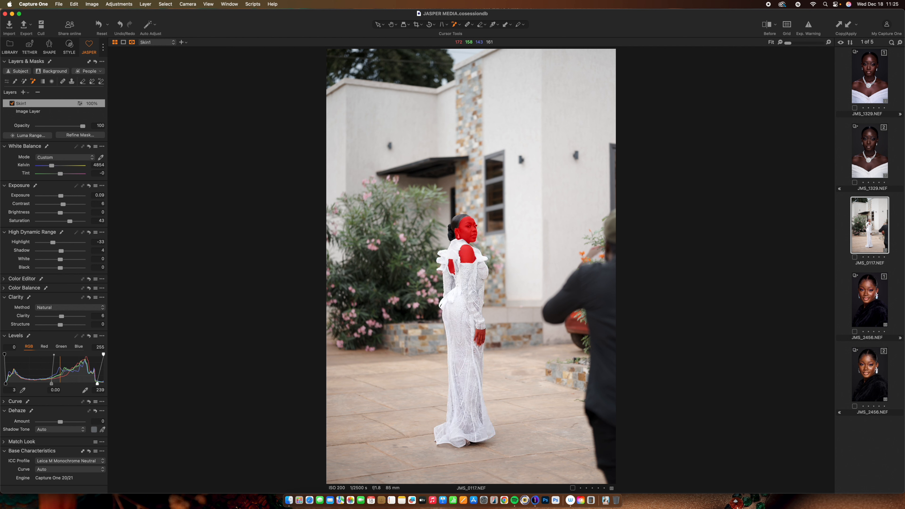
pyautogui.click(480, 336)
pyautogui.press('m')
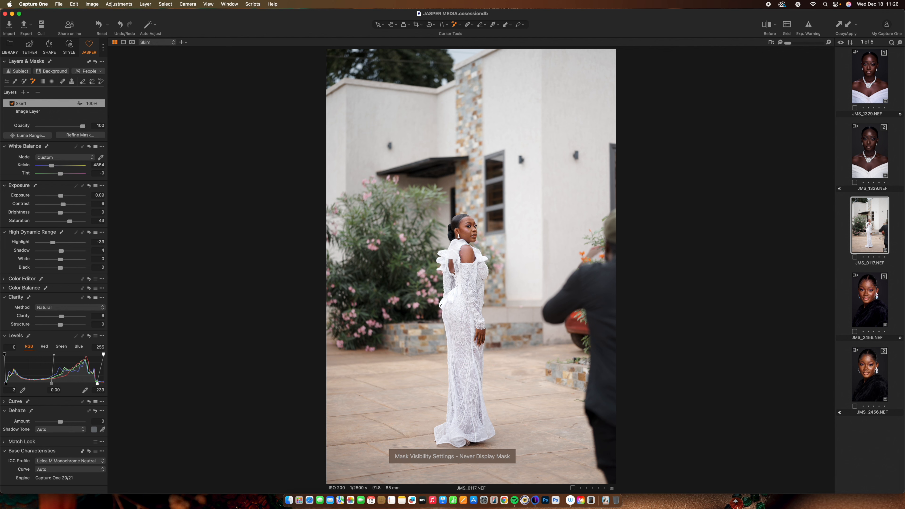
# - Raise Skin1's exposure to 0.16 and tweak its white balance, comparing before and after
pyautogui.press('y')
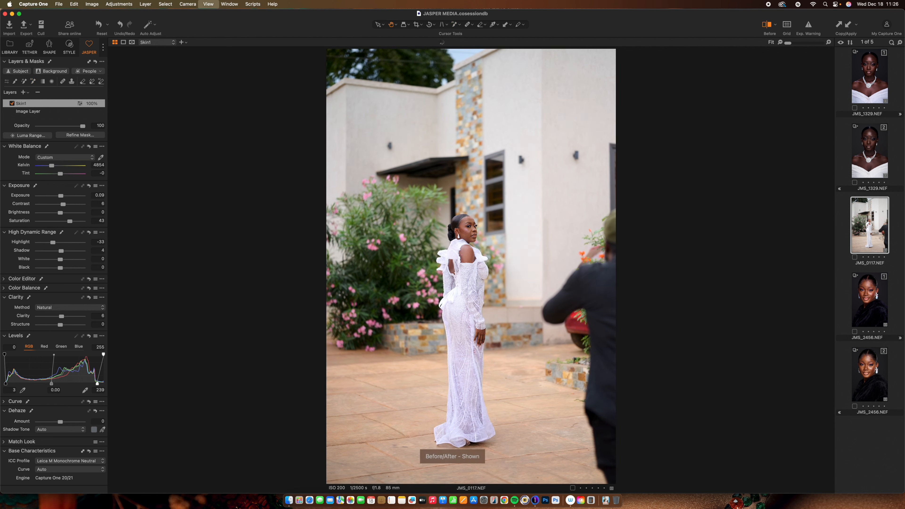
pyautogui.press('y')
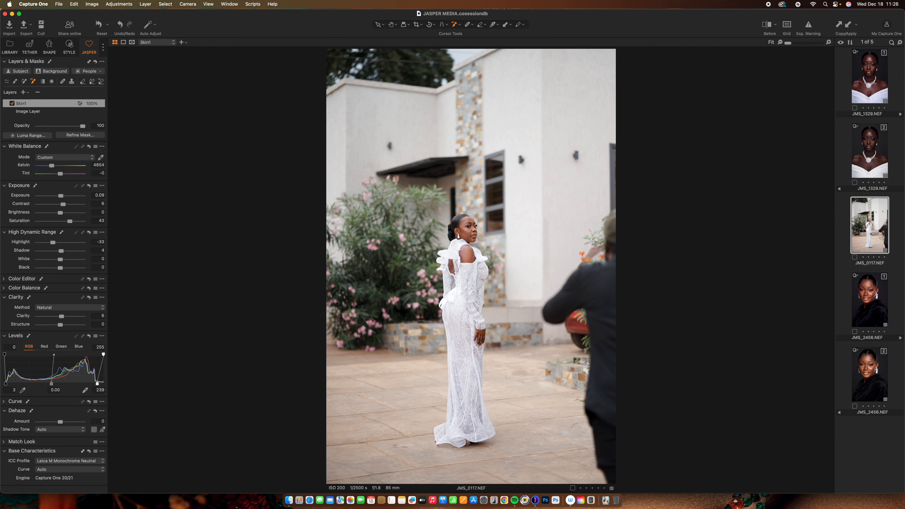
pyautogui.moveTo(61, 195); pyautogui.dragTo(62, 195)
pyautogui.moveTo(62, 195); pyautogui.dragTo(61, 195)
pyautogui.moveTo(52, 166); pyautogui.dragTo(53, 165)
pyautogui.press('y')
pyautogui.press('y')
# - In the Color Editor's basic mode, adjust the yellow hue and set the orange saturation to 0.4
pyautogui.click(4, 288)
pyautogui.click(4, 221)
pyautogui.click(4, 279)
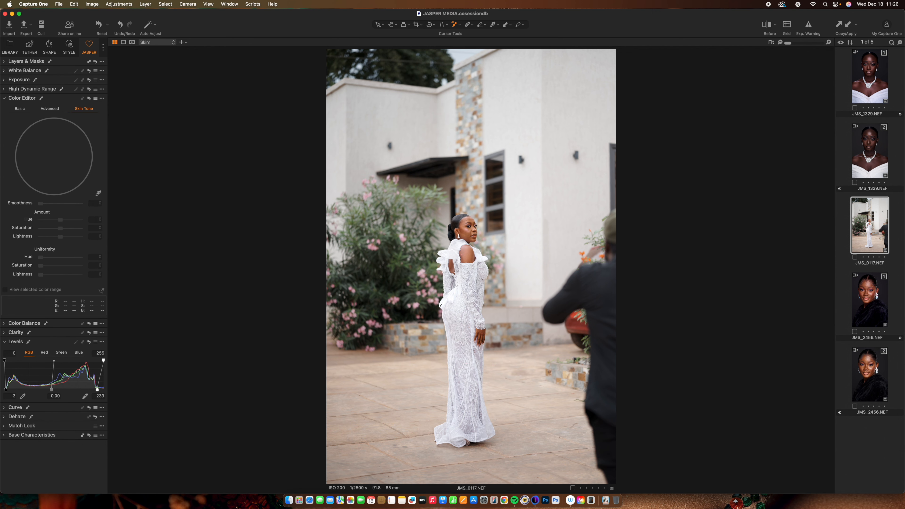
pyautogui.click(20, 109)
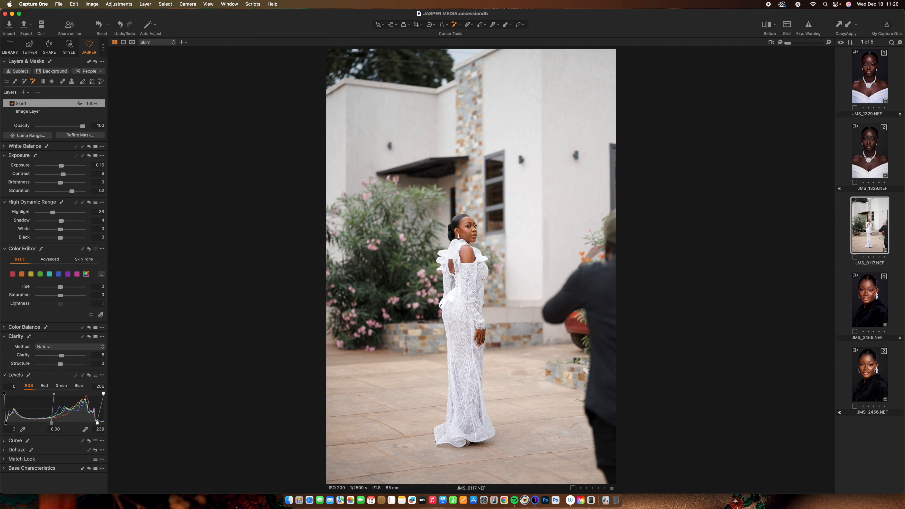
pyautogui.click(31, 274)
pyautogui.moveTo(60, 287); pyautogui.dragTo(50, 287)
pyautogui.click(22, 274)
pyautogui.moveTo(63, 295); pyautogui.dragTo(62, 296)
# - Toggle the before/after view to compare the skin edits on JMS_0117.NEF
pyautogui.press('y')
pyautogui.press('y')
pyautogui.press('y')
pyautogui.press('y')
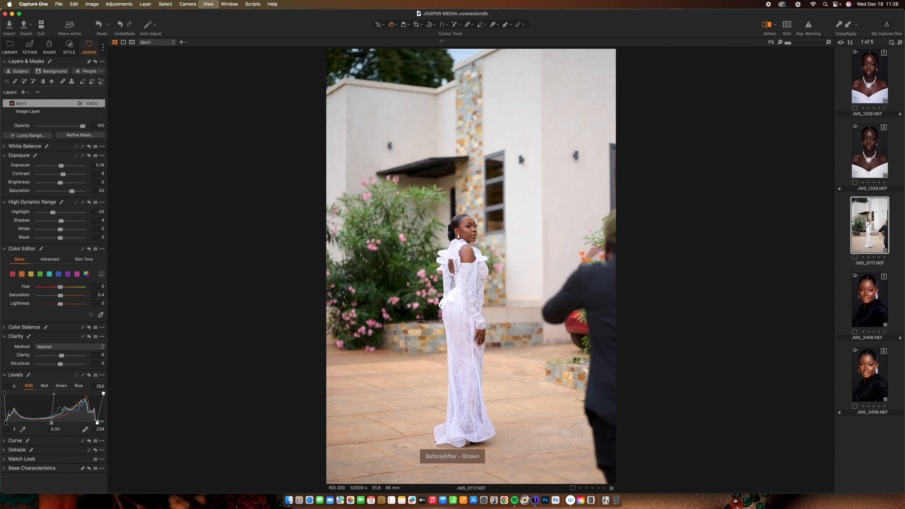
pyautogui.press('y')
pyautogui.press('y')
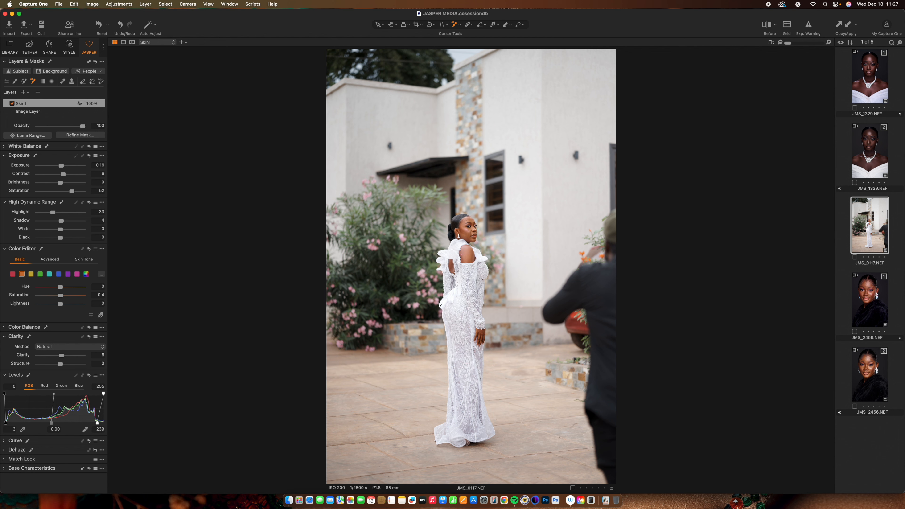
# - Create a background mask layer and briefly preview its mask overlay
pyautogui.click(40, 111)
pyautogui.click(51, 71)
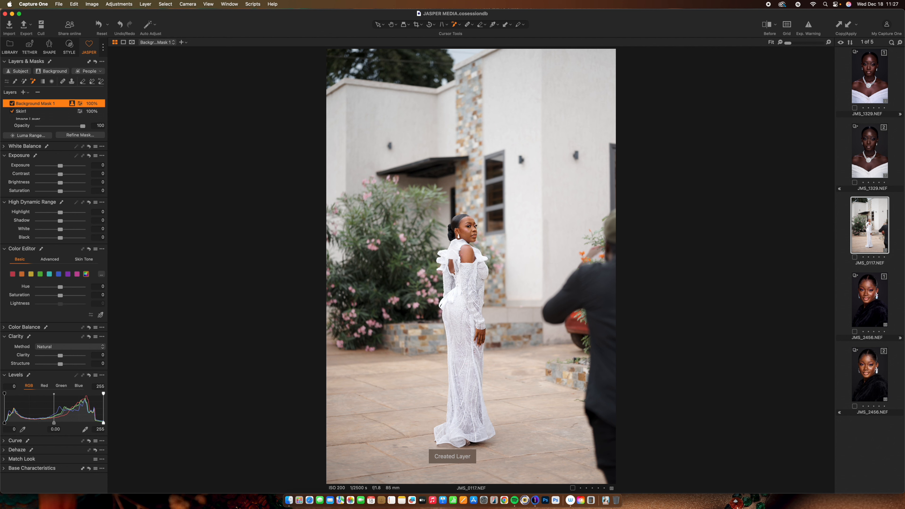
pyautogui.press('m')
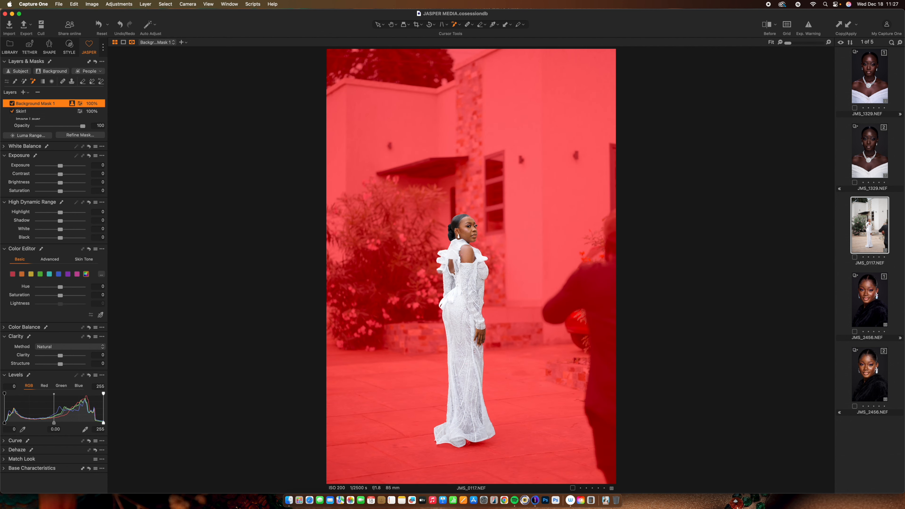
pyautogui.press('m')
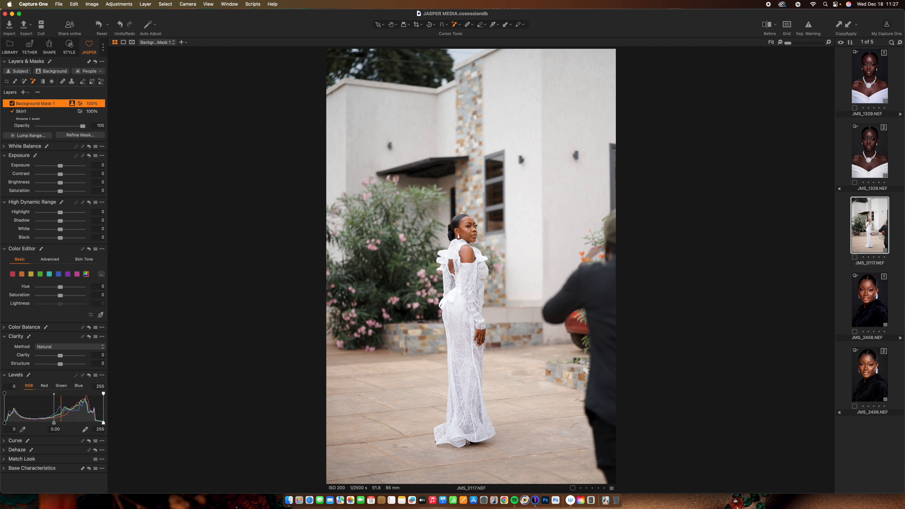
# - Set the background layer's white balance to 4627 K
pyautogui.click(4, 146)
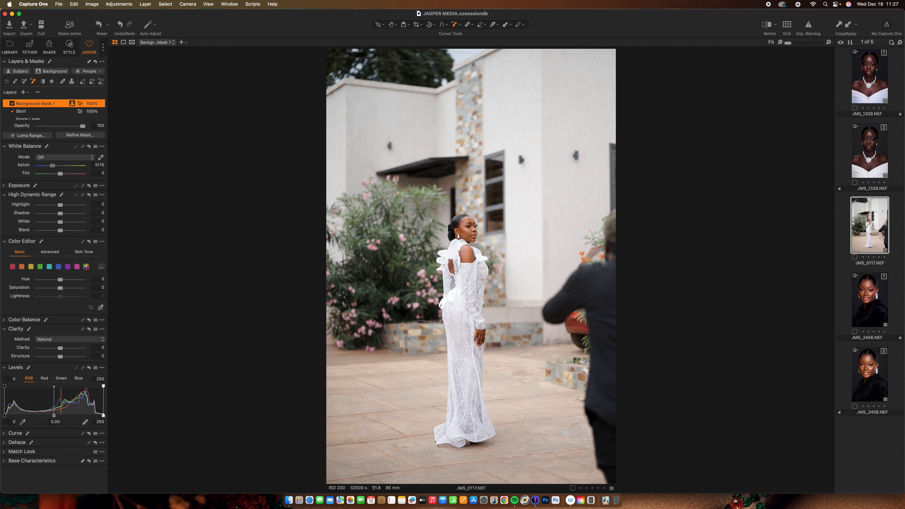
pyautogui.moveTo(53, 165); pyautogui.dragTo(51, 165)
pyautogui.moveTo(51, 166); pyautogui.dragTo(51, 165)
# - Shift the background greens to hue 14.5, saturation 10.3 and lightness -25.9 in the Color Editor
pyautogui.click(40, 267)
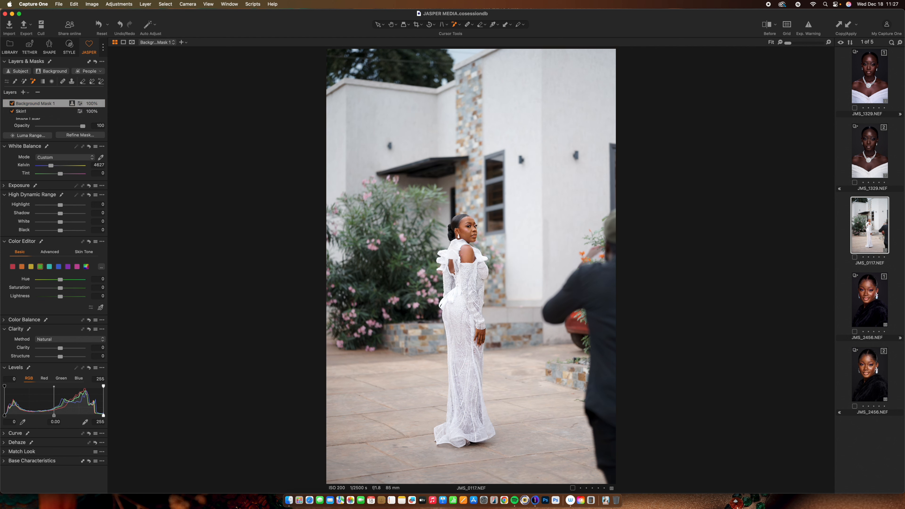
pyautogui.moveTo(60, 280); pyautogui.dragTo(71, 280)
pyautogui.moveTo(60, 297); pyautogui.dragTo(49, 296)
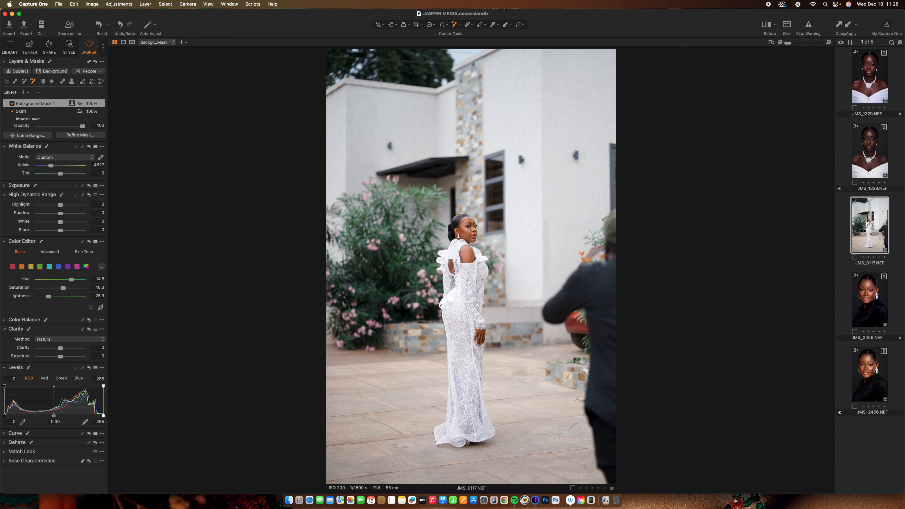
# - Lower the background highlights to -43 and tint its shadows with the Color Balance wheel, then compare before and after
pyautogui.moveTo(60, 205); pyautogui.dragTo(53, 206)
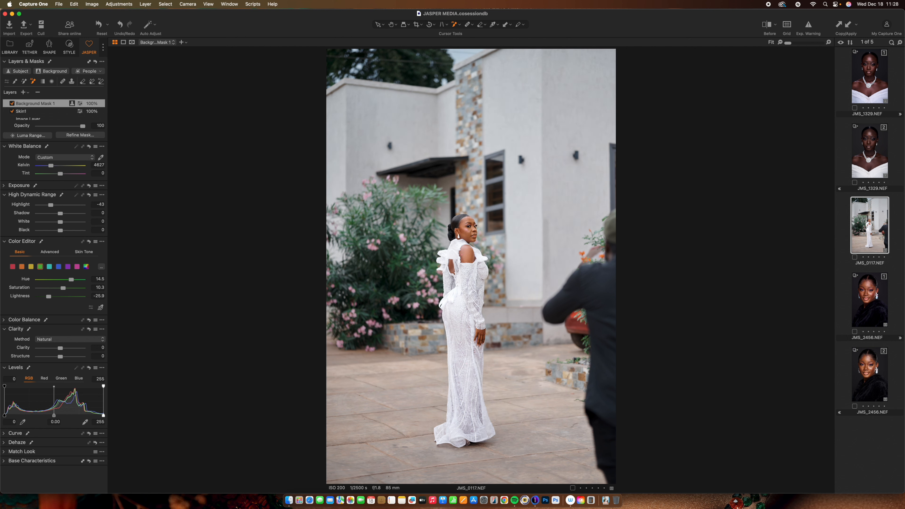
pyautogui.moveTo(60, 230); pyautogui.dragTo(59, 231)
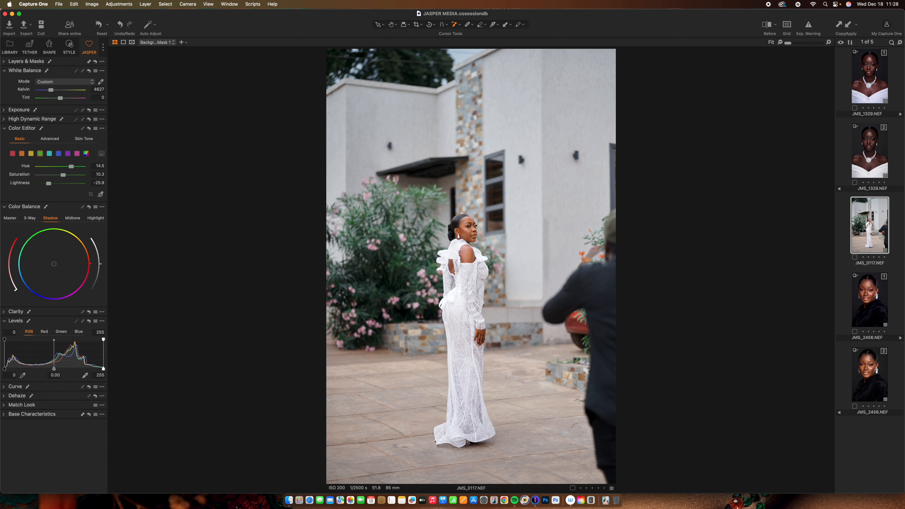
pyautogui.moveTo(54, 264); pyautogui.dragTo(53, 265)
pyautogui.moveTo(50, 266); pyautogui.dragTo(49, 268)
pyautogui.press('y')
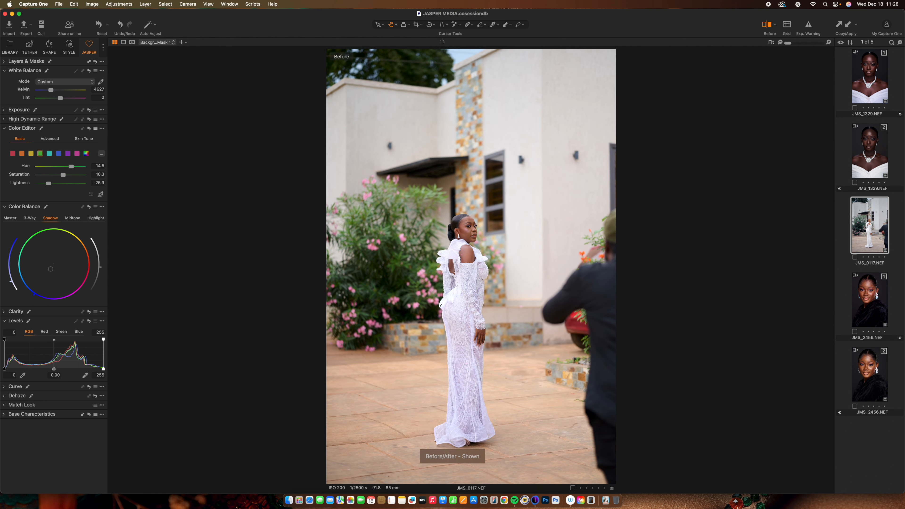
# - Toggle the before/after view repeatedly to compare the background grade with the original image
pyautogui.press('y')
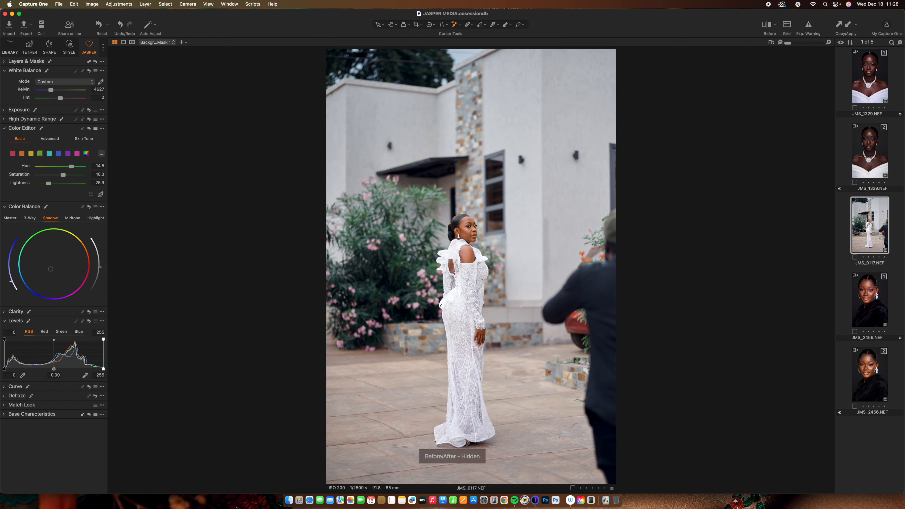
pyautogui.press('y')
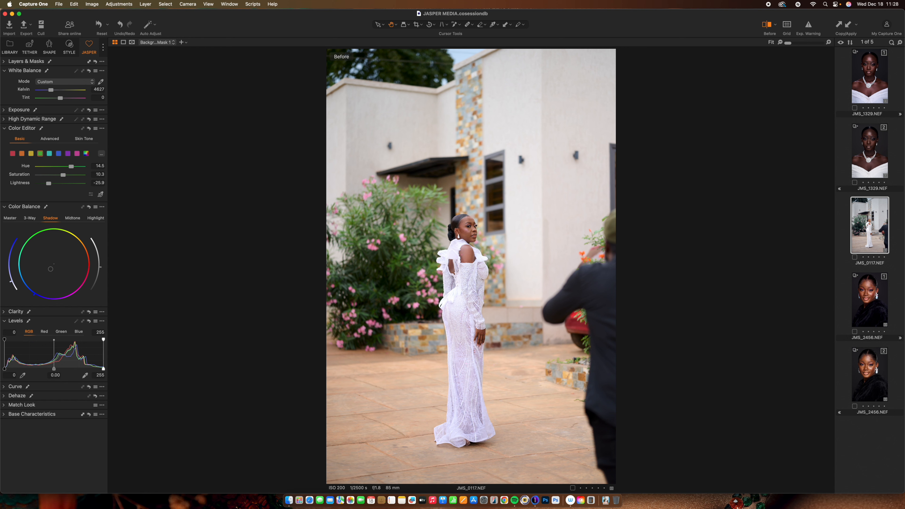
pyautogui.press('y')
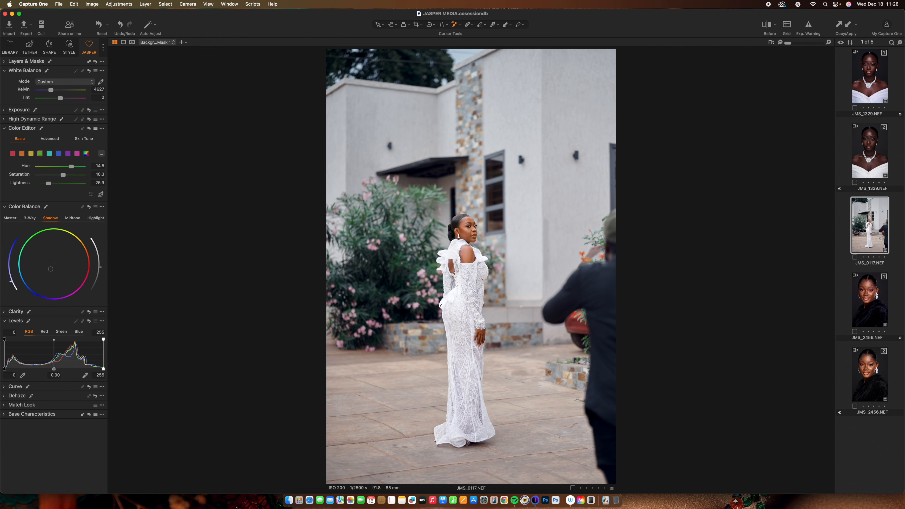
pyautogui.press('y')
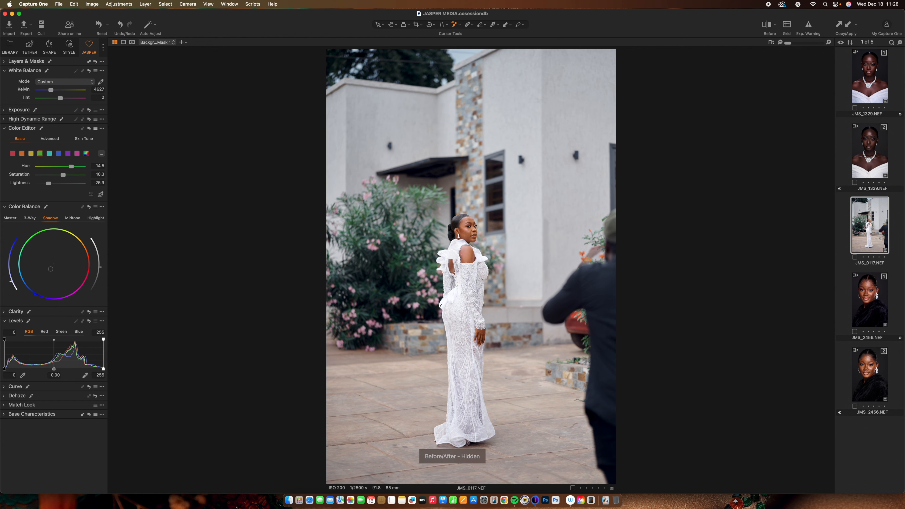
pyautogui.press('y')
pyautogui.press('y')
pyautogui.press('y')
pyautogui.press('y')
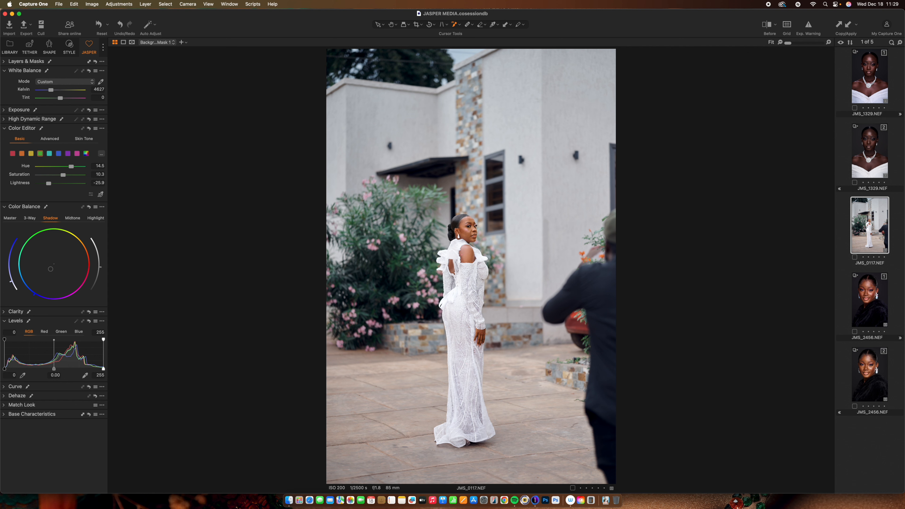
# - Save the image's adjustments, including both layers, as a custom style named Cinematic blue feel
pyautogui.click(69, 47)
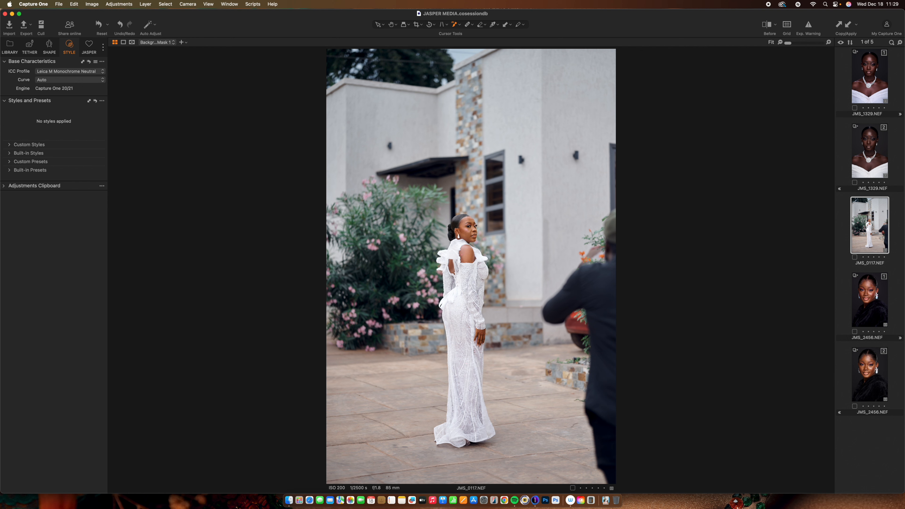
pyautogui.click(102, 101)
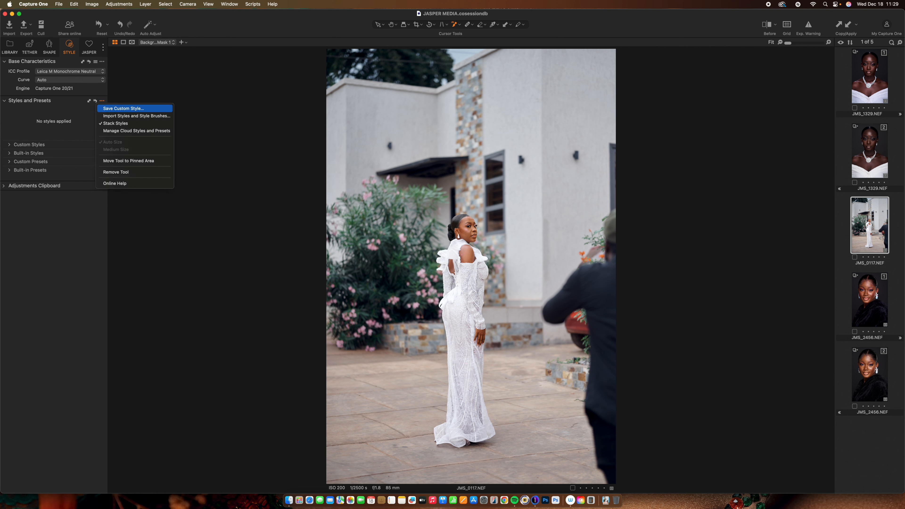
pyautogui.click(124, 108)
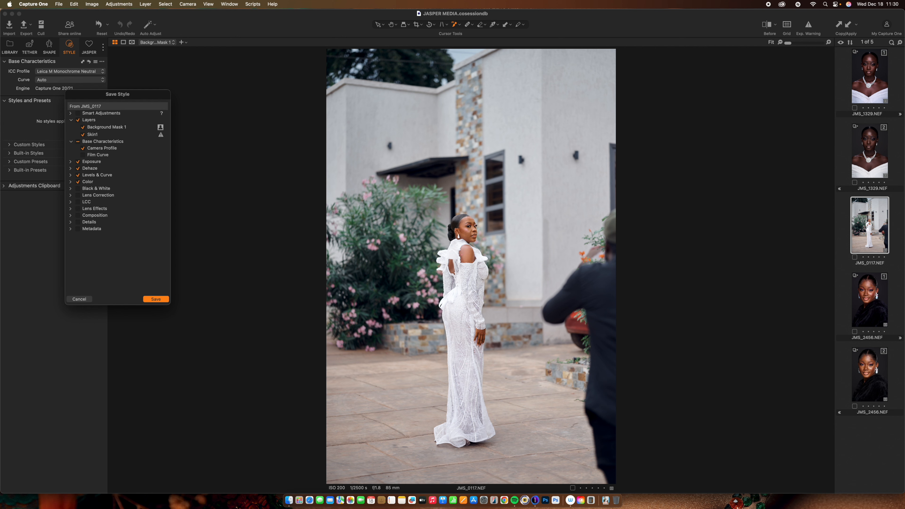
pyautogui.click(156, 299)
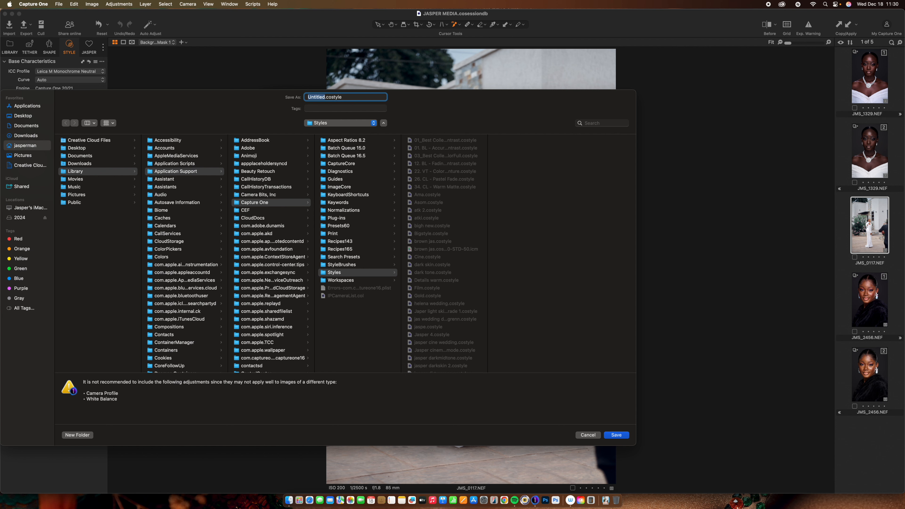
pyautogui.write('Cinematic blue fi')
pyautogui.press('BackSpace')
pyautogui.write('eel')
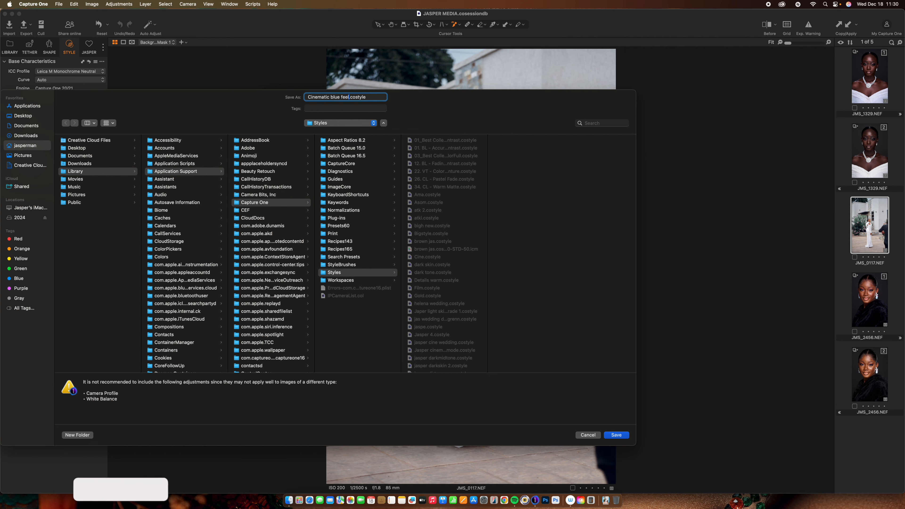
pyautogui.click(613, 435)
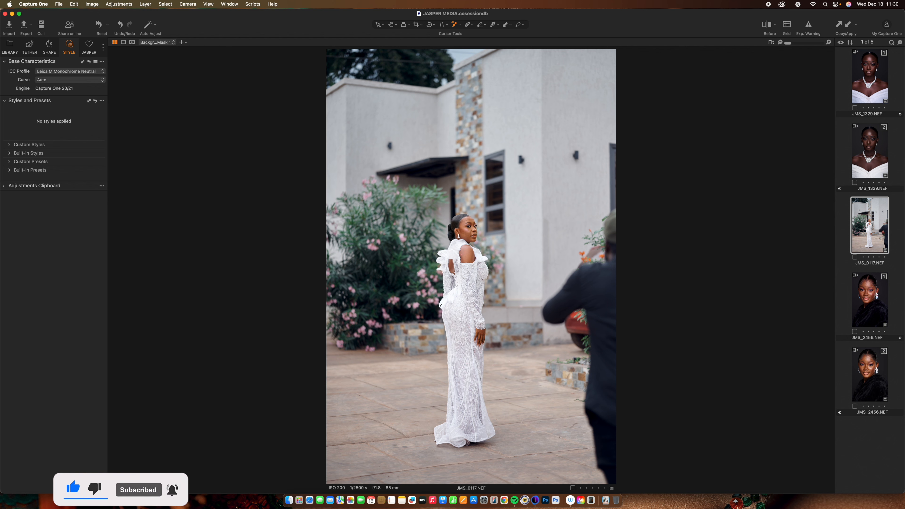
# - Reset the image's adjustments and apply the Cinematic blue feel custom style to it
pyautogui.press('super+r')
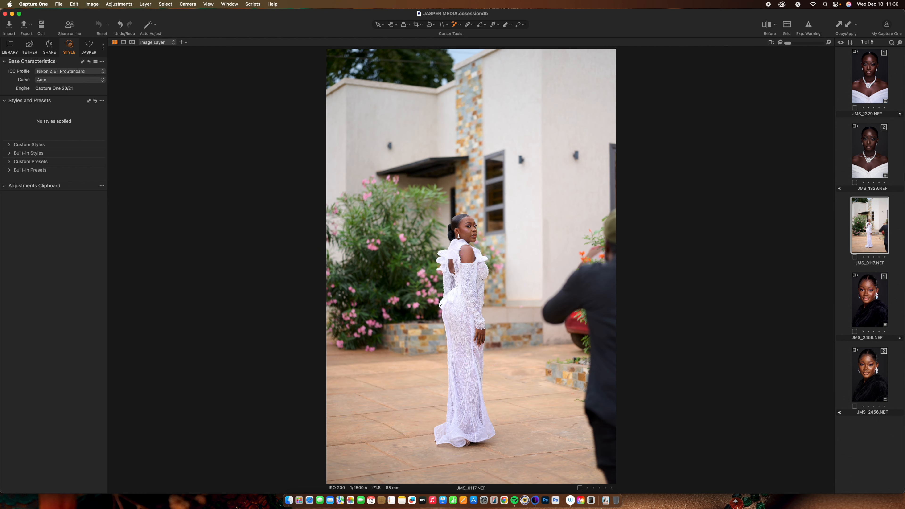
pyautogui.click(9, 145)
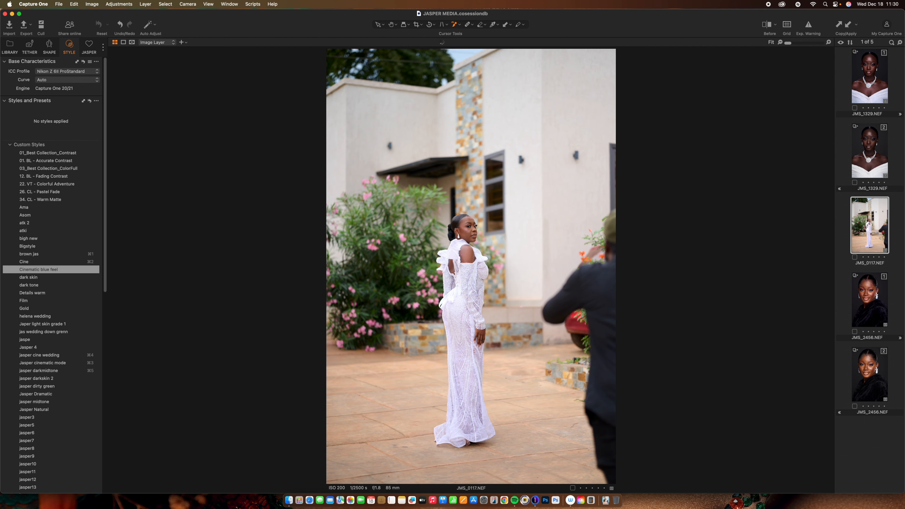
pyautogui.click(54, 270)
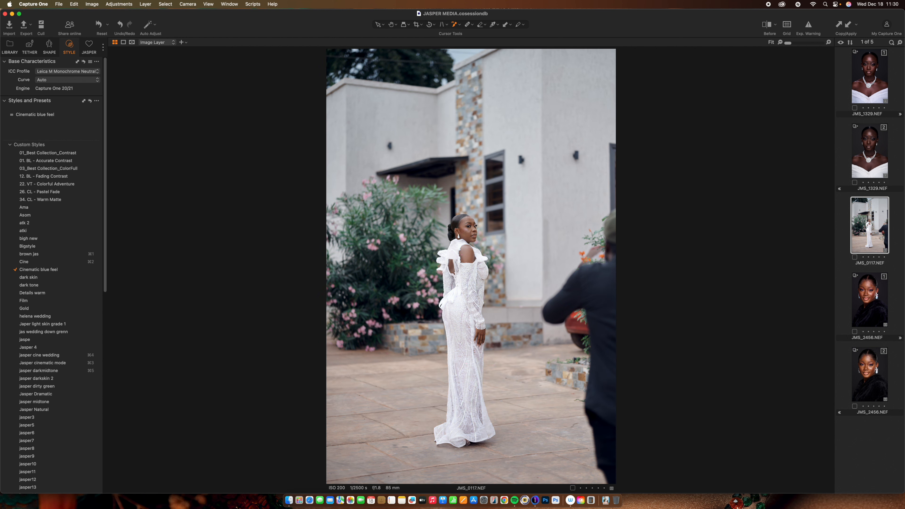
# - Select the Skin1 layer and preview its mask overlay on the subject's skin
pyautogui.click(89, 47)
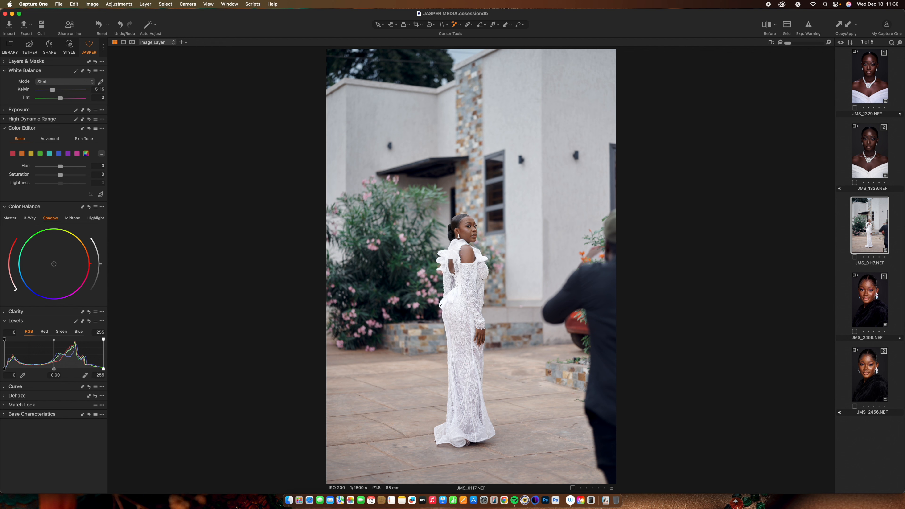
pyautogui.click(4, 62)
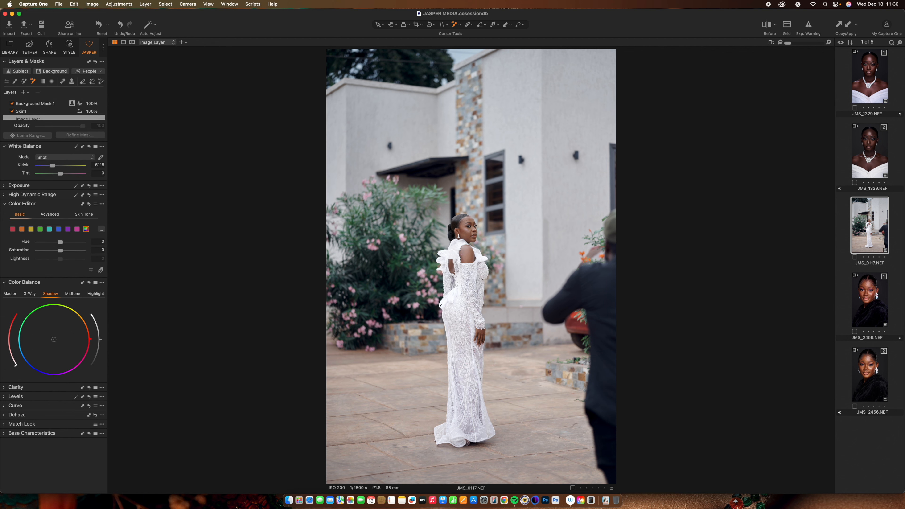
pyautogui.click(40, 111)
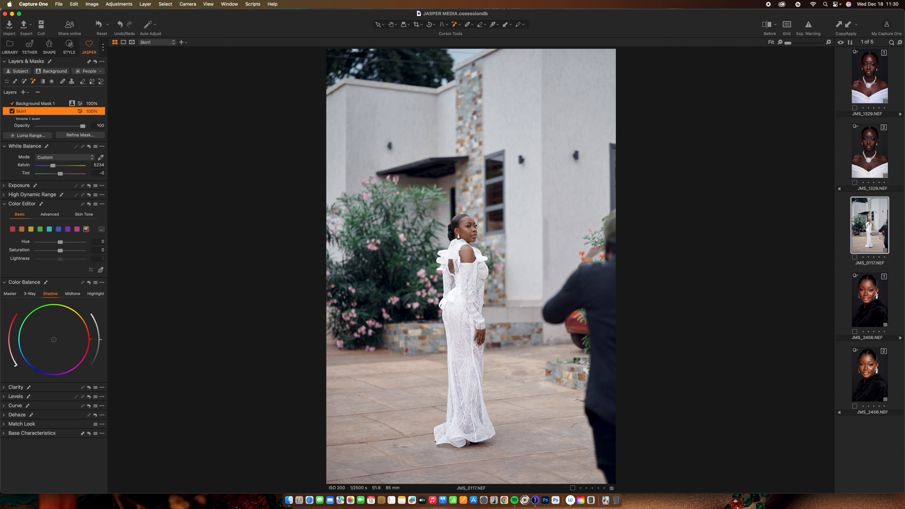
pyautogui.press('m')
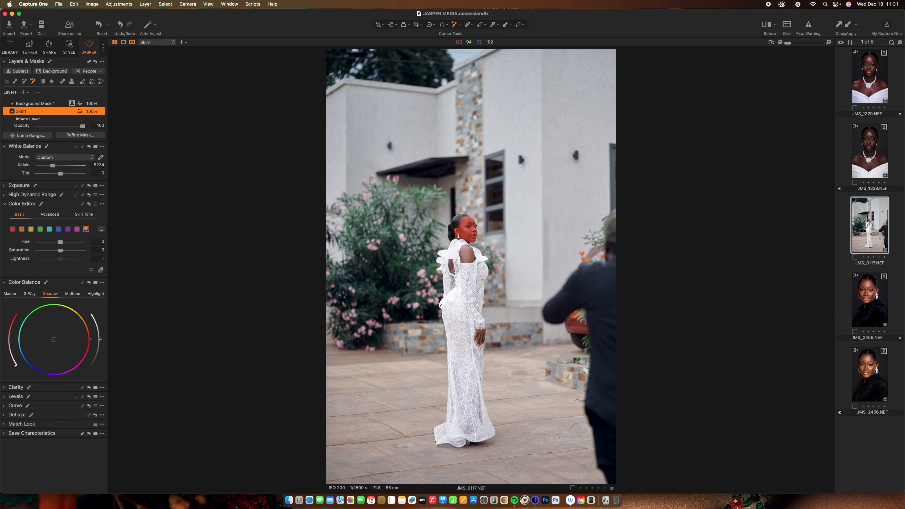
pyautogui.click(467, 232)
pyautogui.click(468, 255)
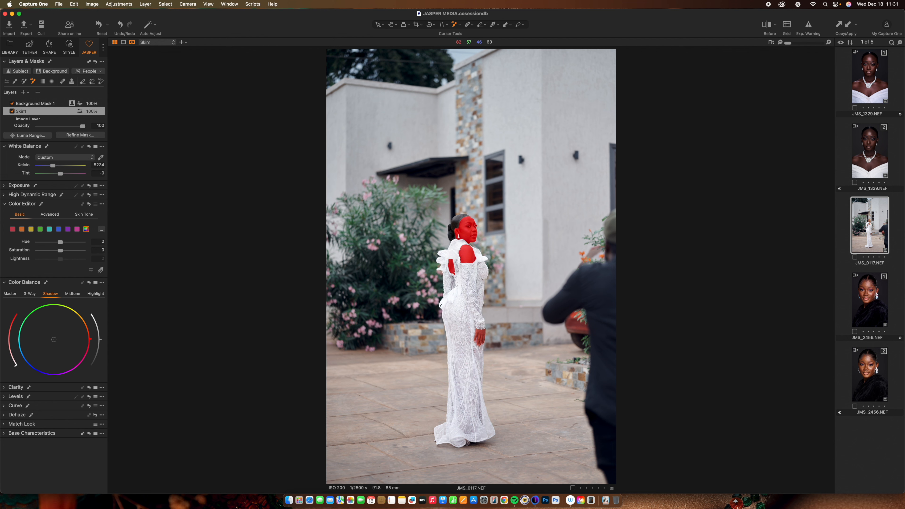
pyautogui.click(480, 337)
pyautogui.press('m')
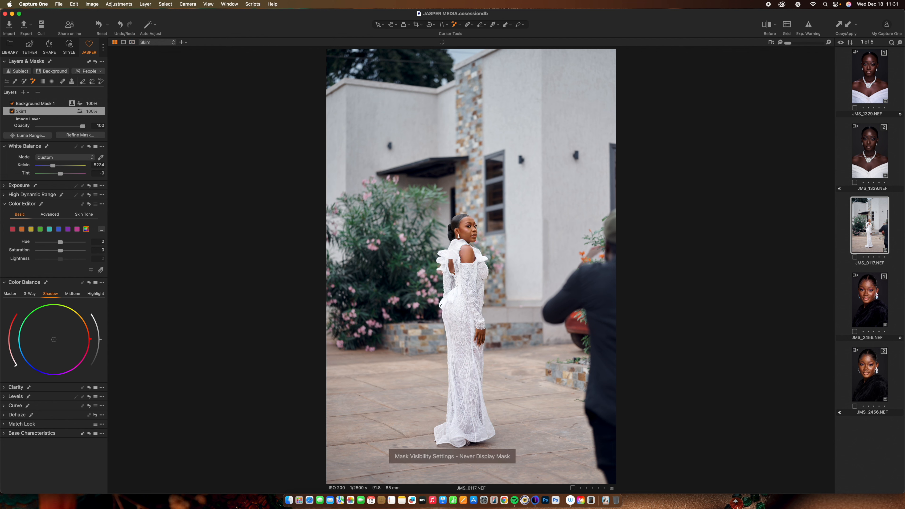